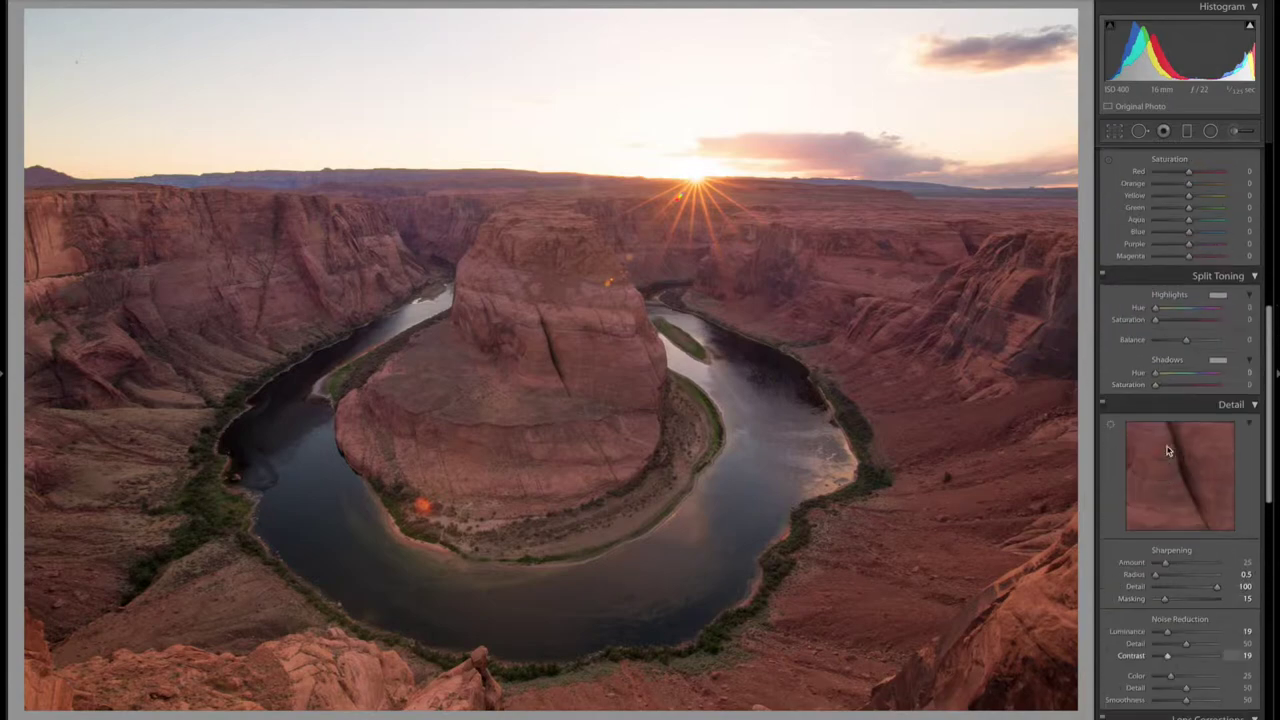
# - Set the photo's exposure to +0.15, highlights to -78, shadows to +61, vibrance to +34 and saturation to +2
pyautogui.scroll(10, 1164, 338)
pyautogui.moveTo(1186, 291); pyautogui.dragTo(1163, 292)
pyautogui.moveTo(1187, 260); pyautogui.dragTo(1166, 293)
# - Heal the dust spots in the sky using Spot Removal with spot visualization, and close the tool
pyautogui.click(74, 70)
pyautogui.press('q')
pyautogui.press('a')
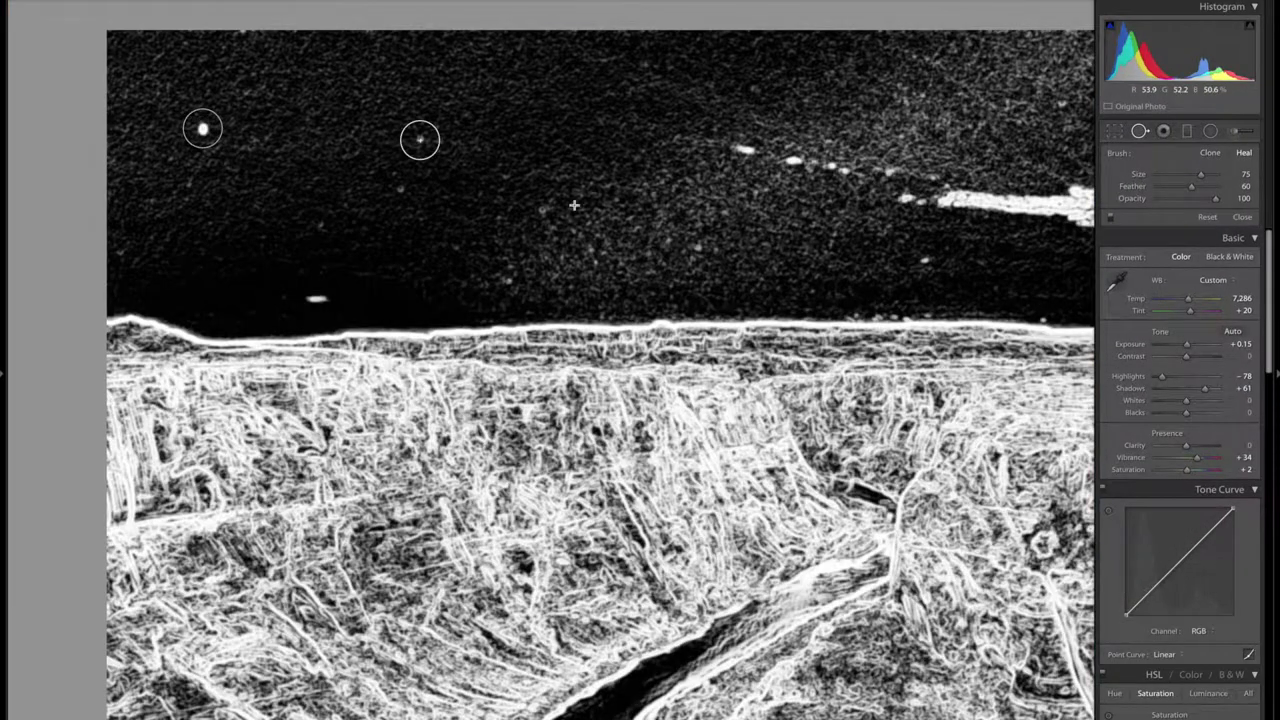
pyautogui.click(402, 190)
pyautogui.press('a')
pyautogui.press('a')
pyautogui.moveTo(923, 258); pyautogui.dragTo(229, 381)
pyautogui.moveTo(471, 447); pyautogui.dragTo(137, 387)
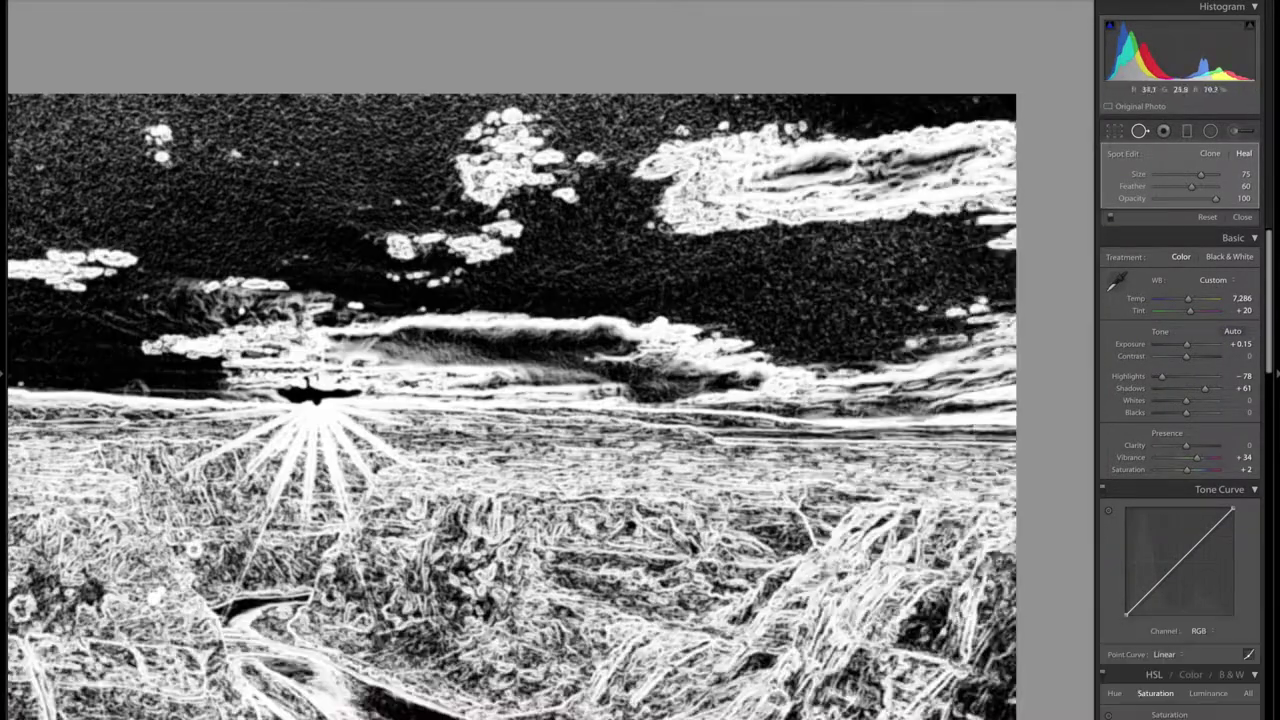
pyautogui.press('a')
pyautogui.click(1139, 131)
pyautogui.press('z')
# - Set the white balance temperature to 6,203 and switch to Photoshop with the photo
pyautogui.moveTo(1188, 214); pyautogui.dragTo(1183, 216)
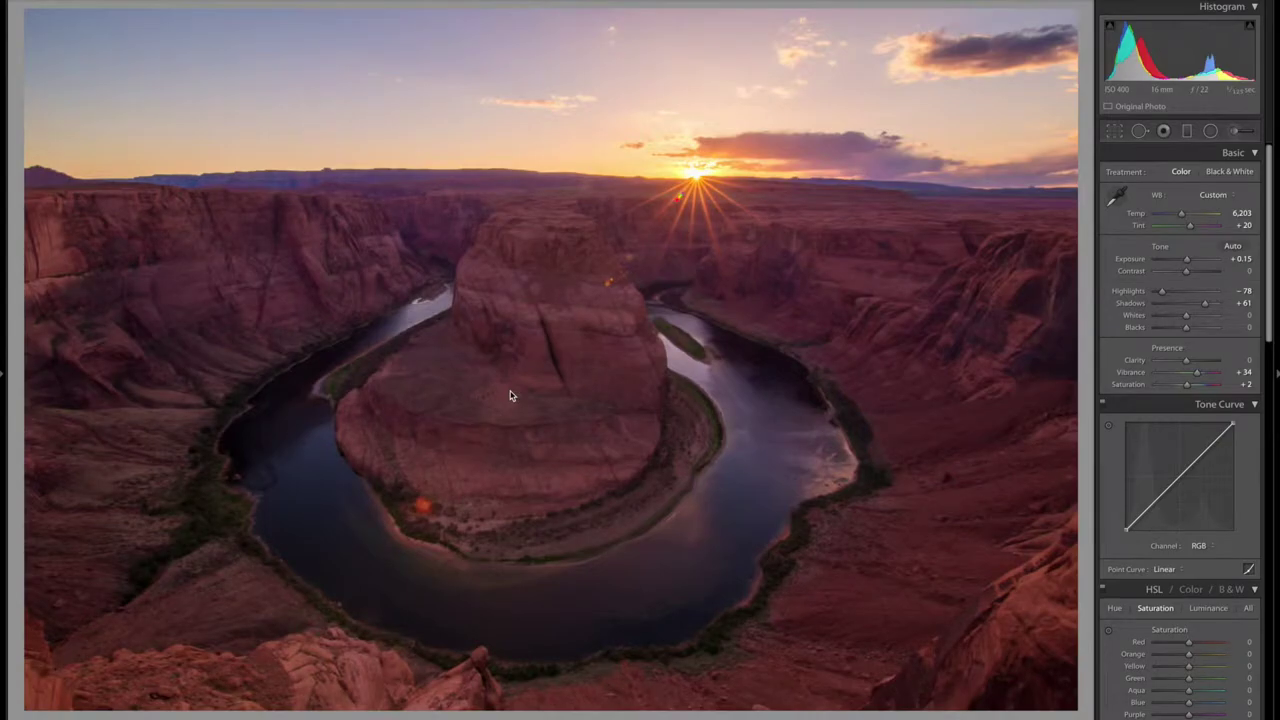
pyautogui.press('Return')
# - Duplicate the background layer and add three vertical and two horizontal guides marking the image's thirds and vertical centre
pyautogui.moveTo(1190, 503); pyautogui.dragTo(1240, 719)
pyautogui.press('super+0')
pyautogui.press('super+minus')
pyautogui.press('super+minus')
pyautogui.moveTo(28, 304); pyautogui.dragTo(558, 306)
pyautogui.moveTo(28, 263); pyautogui.dragTo(451, 235)
pyautogui.moveTo(28, 275); pyautogui.dragTo(666, 262)
pyautogui.moveTo(417, 33); pyautogui.dragTo(430, 321)
pyautogui.moveTo(375, 33); pyautogui.dragTo(455, 468)
# - Start a Warp transform on the duplicate layer, bending its middle slightly down and pulling the upper-right corner outward
pyautogui.press('super+t')
pyautogui.rightClick(533, 382)
pyautogui.click(580, 467)
pyautogui.moveTo(558, 310); pyautogui.dragTo(558, 328)
pyautogui.moveTo(557, 530); pyautogui.dragTo(557, 542)
pyautogui.moveTo(560, 322); pyautogui.dragTo(561, 321)
pyautogui.moveTo(881, 178); pyautogui.dragTo(889, 158)
pyautogui.moveTo(533, 416); pyautogui.dragTo(545, 418)
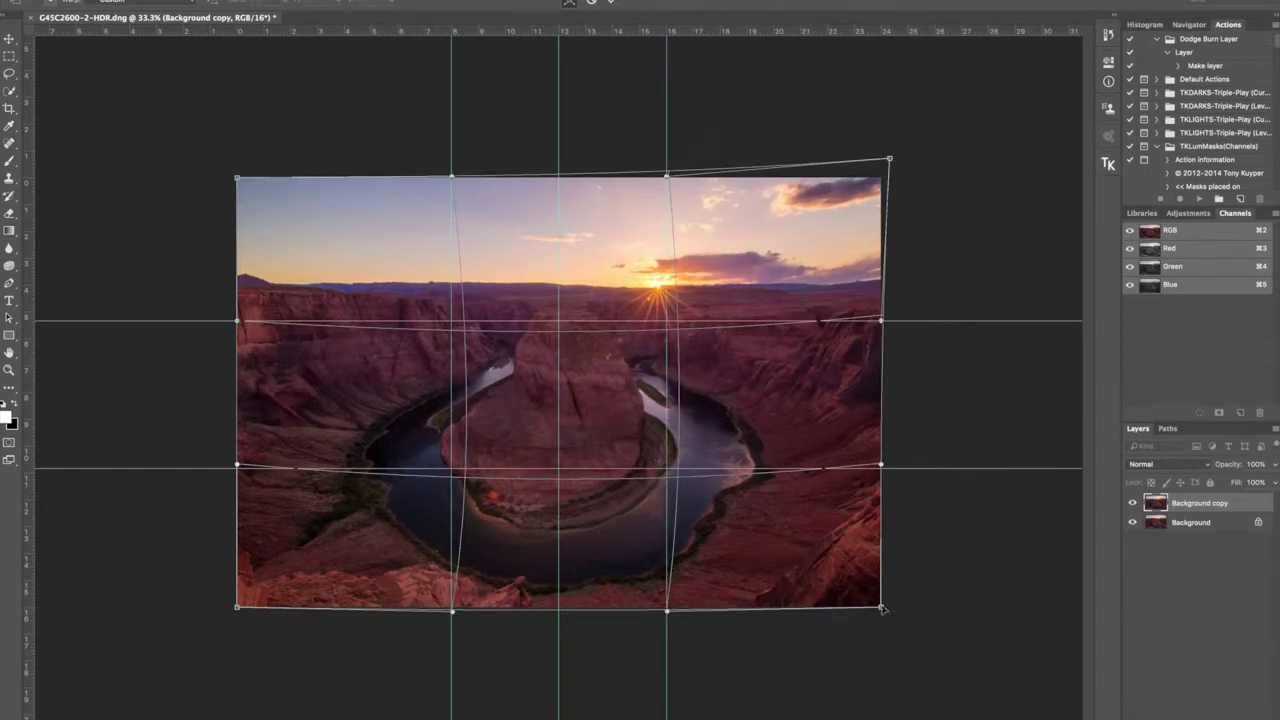
# - Pull both lower corners of the warp outward, fine-tune its right edge, apply it and hide the guides
pyautogui.moveTo(881, 607); pyautogui.dragTo(892, 613)
pyautogui.moveTo(237, 606); pyautogui.dragTo(208, 624)
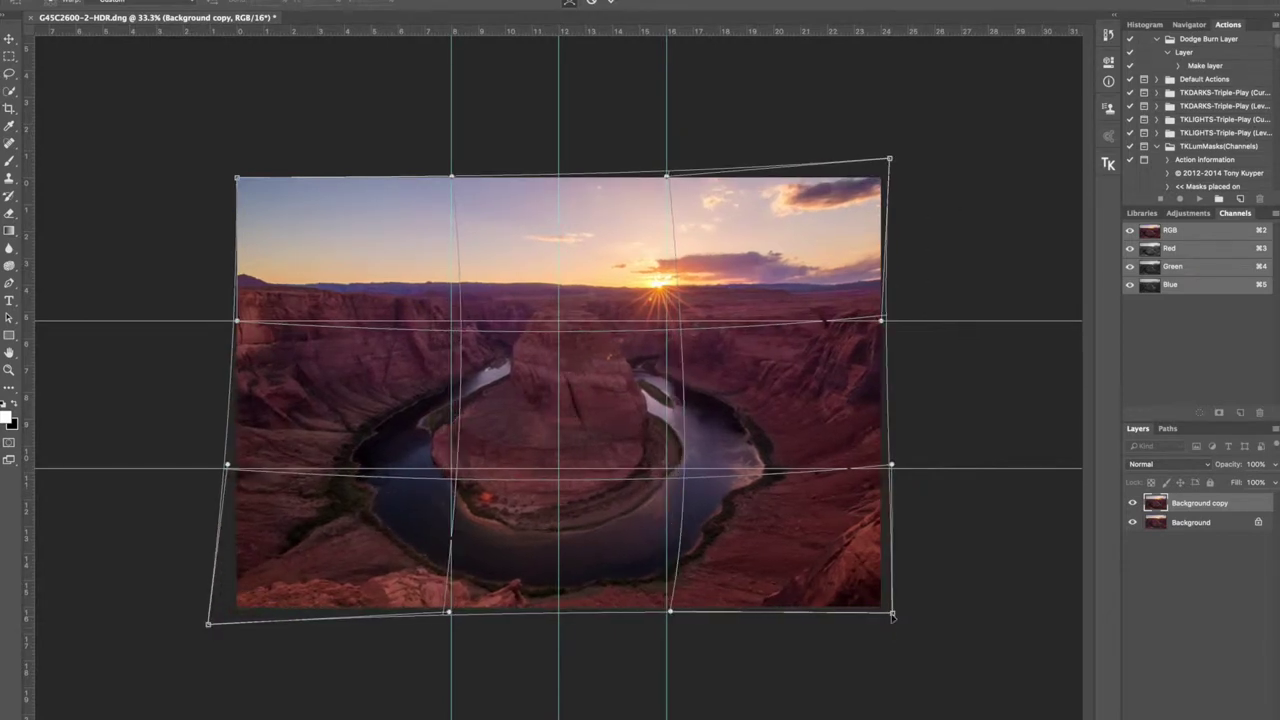
pyautogui.moveTo(892, 613); pyautogui.dragTo(913, 627)
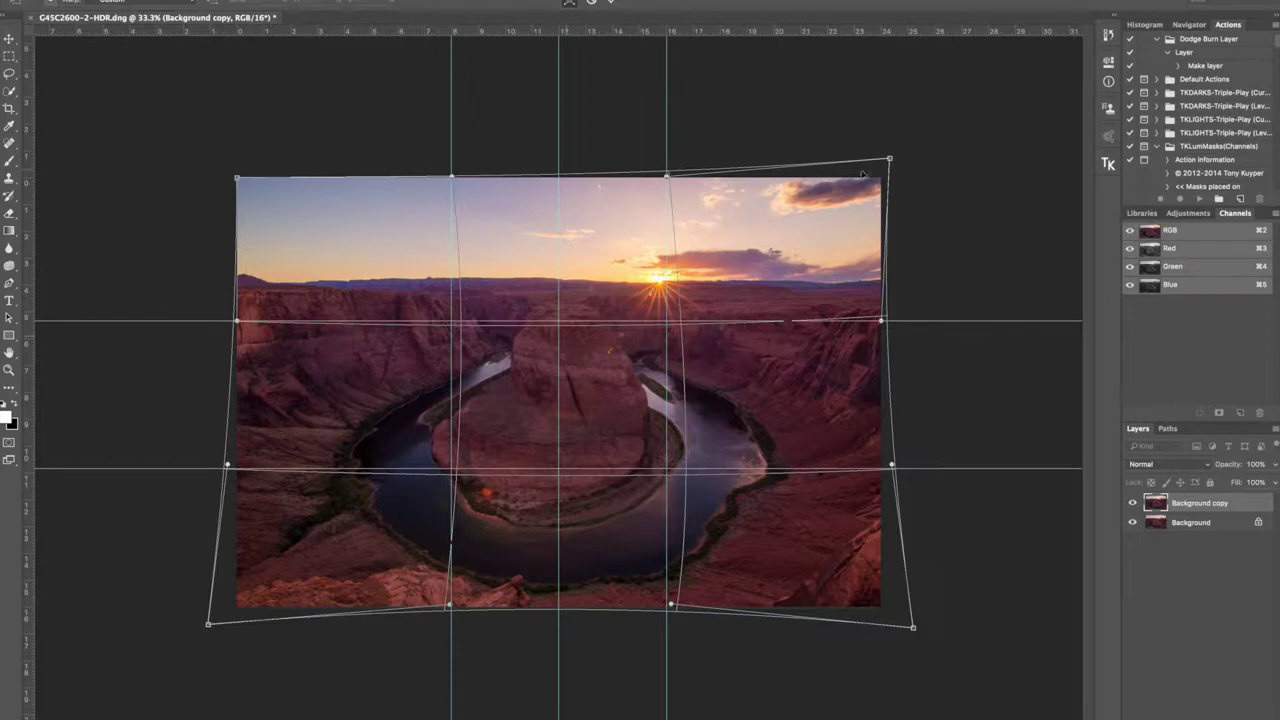
pyautogui.moveTo(889, 158); pyautogui.dragTo(892, 159)
pyautogui.moveTo(881, 321); pyautogui.dragTo(881, 328)
pyautogui.press('Return')
pyautogui.press('super+semicolon')
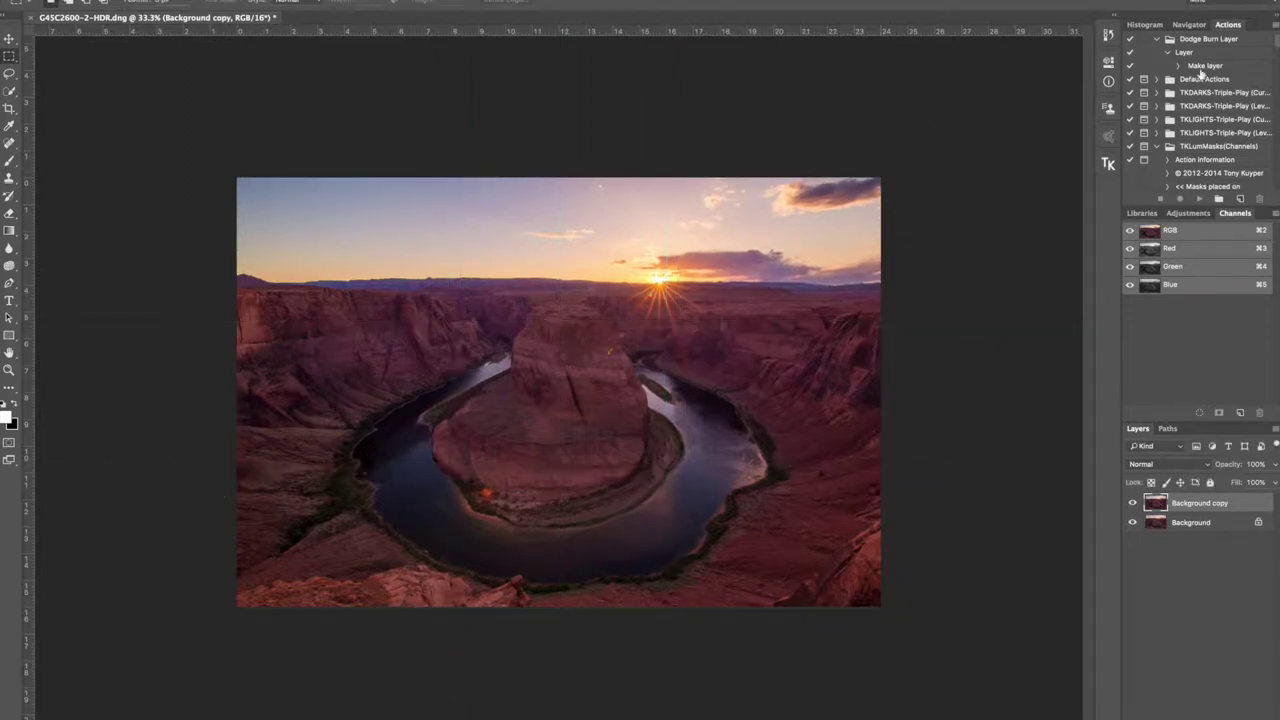
# - Run the Dodge Burn Layer action to add a Soft Light layer and ready the Brush with swapped colours
pyautogui.click(1184, 52)
pyautogui.click(1199, 199)
pyautogui.press('b')
pyautogui.press('x')
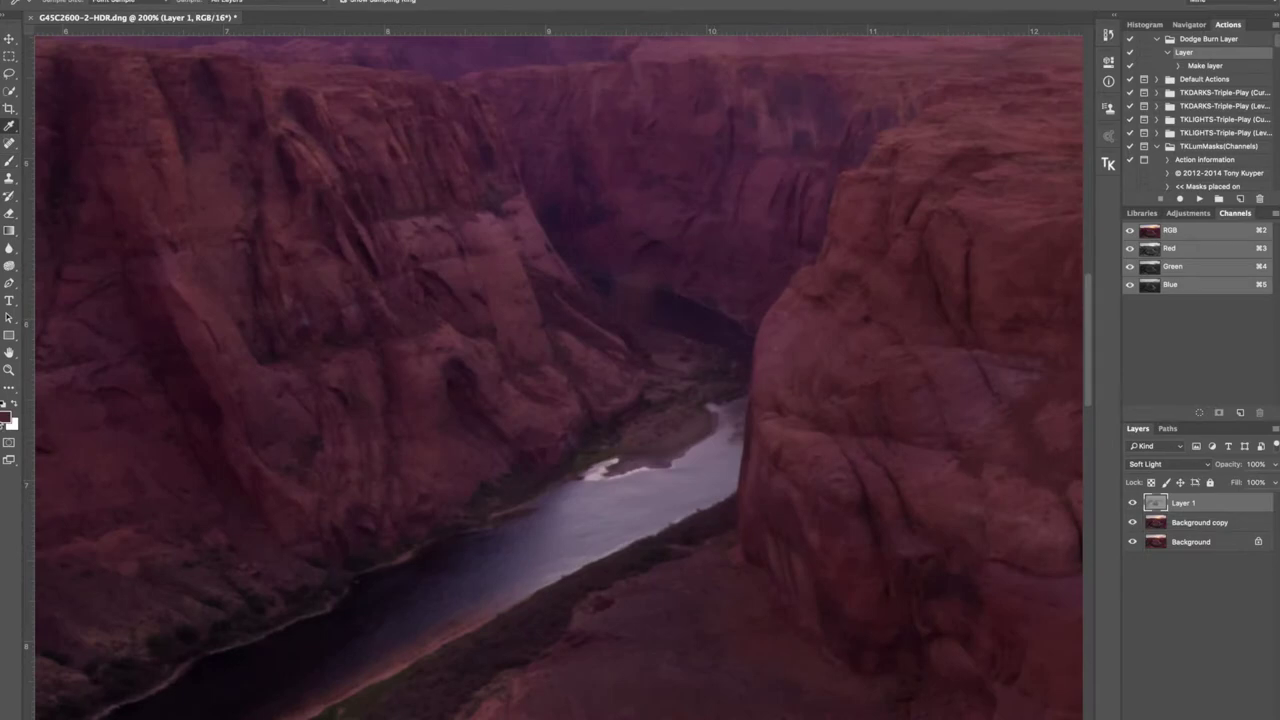
# - Sample a dark purple from the shaded canyon and paint it over the distant cliffs on the Soft Light layer
pyautogui.click(5, 417)
pyautogui.click(597, 383)
pyautogui.click(771, 240)
pyautogui.press('b')
pyautogui.moveTo(715, 217); pyautogui.dragTo(692, 216)
pyautogui.press('super+z')
pyautogui.moveTo(606, 129); pyautogui.dragTo(570, 303)
pyautogui.press('super+0')
# - Add a second Soft Light dodge-and-burn layer and set the Brush to a light orange for the cliffs
pyautogui.click(1199, 198)
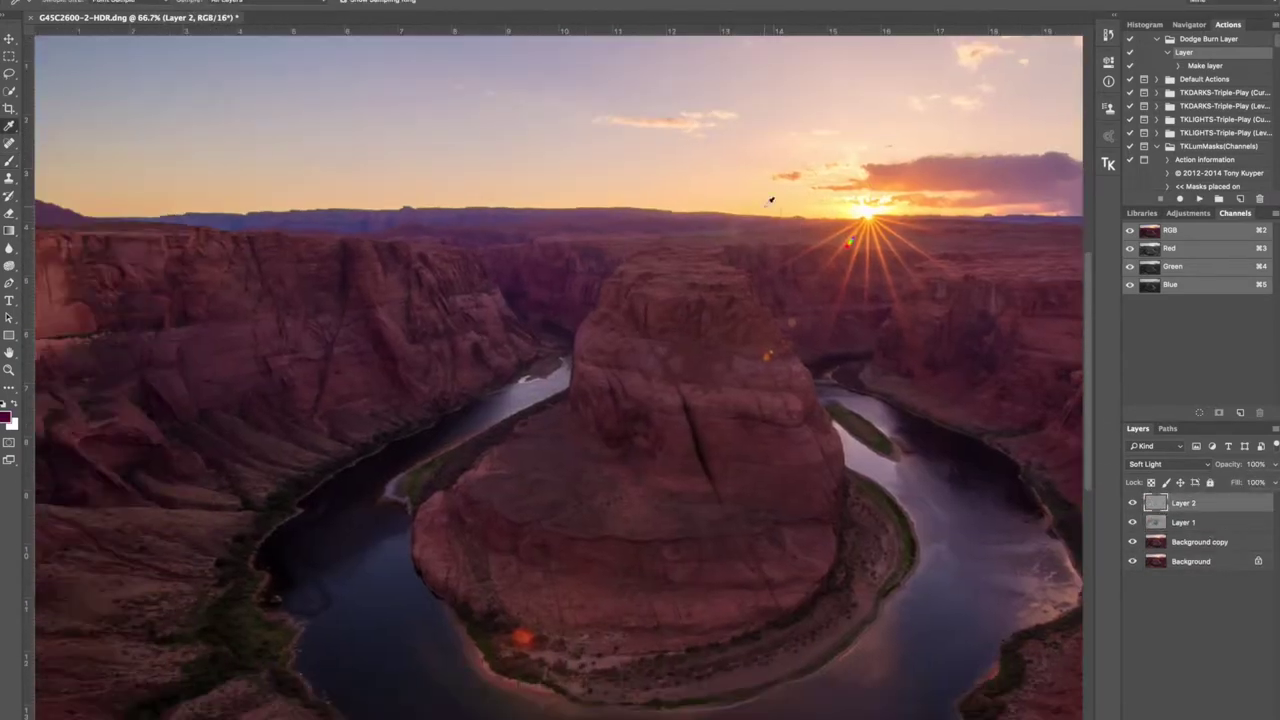
pyautogui.click(6, 417)
pyautogui.press('Return')
pyautogui.press('b')
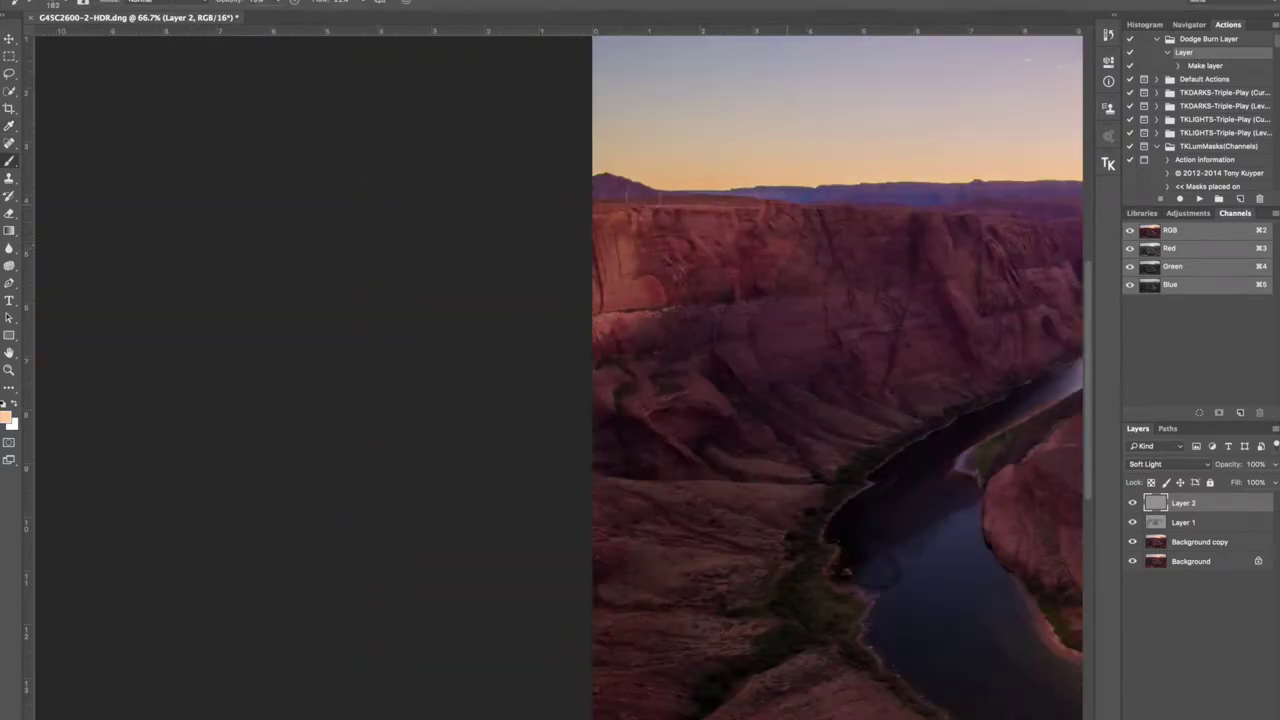
pyautogui.moveTo(808, 318); pyautogui.dragTo(611, 286)
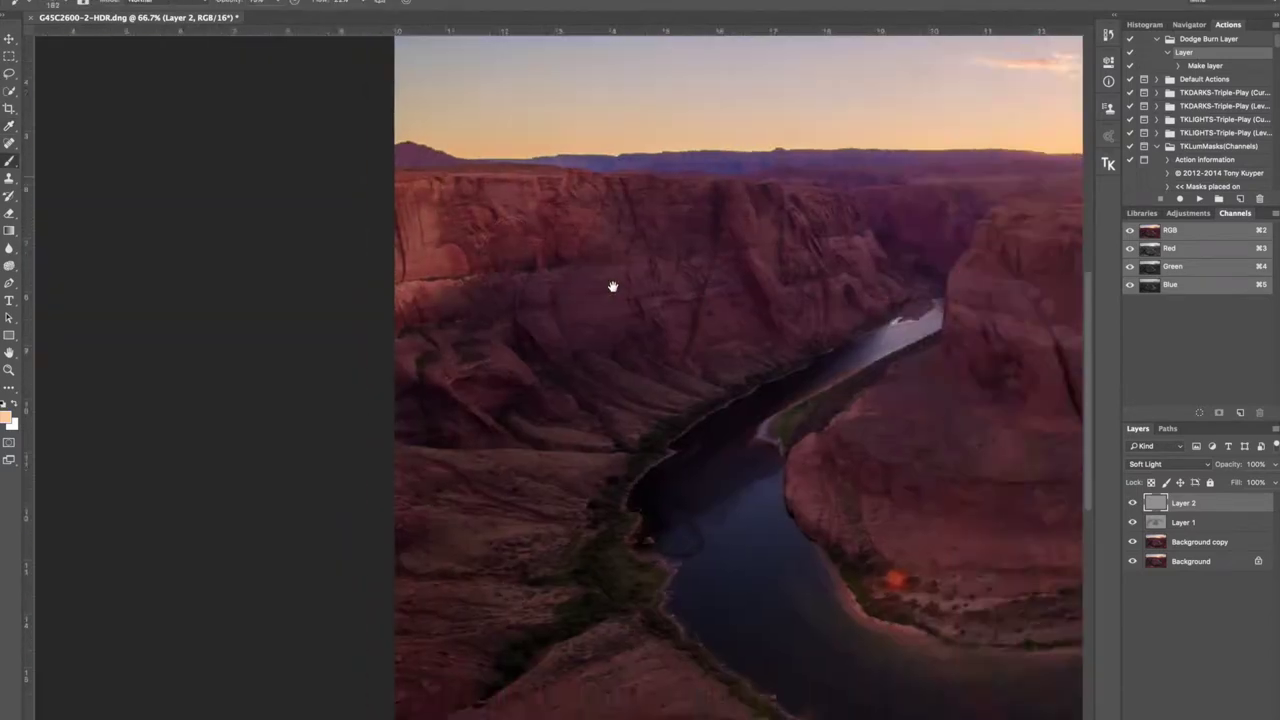
pyautogui.press('super+minus')
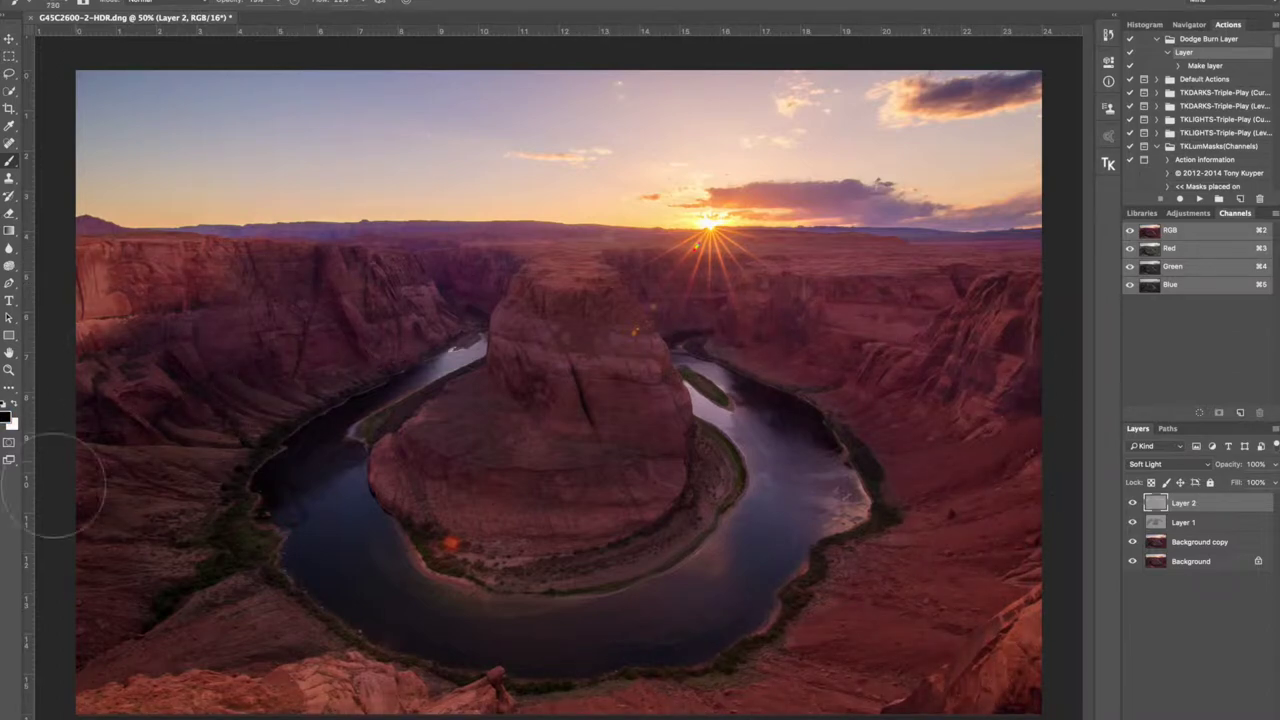
# - Shrink the brush and paint tonal strokes over the butte, the river bend and the right canyon slope on Layer 2
pyautogui.keyDown('ctrl'); pyautogui.keyDown('alt'); pyautogui.moveTo(634, 480); pyautogui.dragTo(494, 290); pyautogui.keyUp('alt'); pyautogui.keyUp('ctrl')
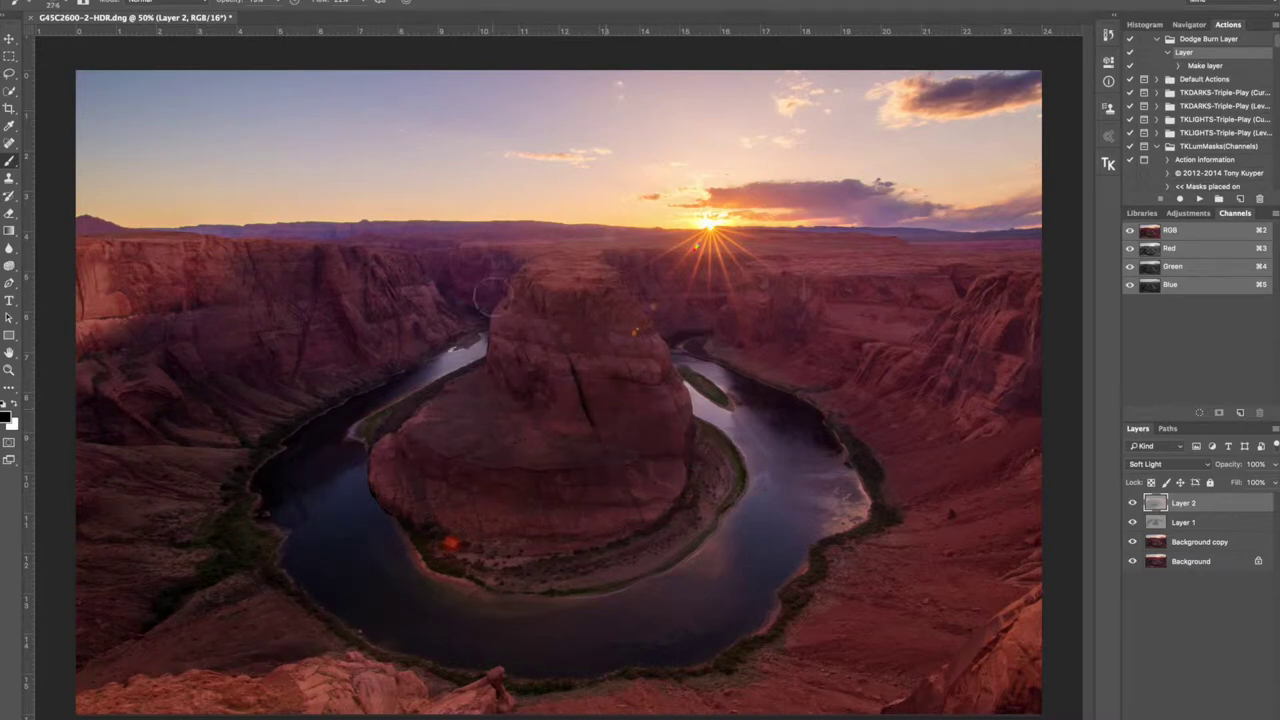
pyautogui.moveTo(715, 437); pyautogui.dragTo(650, 548)
pyautogui.moveTo(714, 390)
pyautogui.mouseDown()
pyautogui.moveTo(643, 620)
pyautogui.moveTo(737, 393)
pyautogui.moveTo(790, 505)
pyautogui.moveTo(800, 455)
pyautogui.mouseUp()
pyautogui.moveTo(970, 520); pyautogui.dragTo(777, 337)
# - Sample a pale yellow from the sunset sky and use it to lighten the river stretch behind the butte
pyautogui.keyDown('alt'); pyautogui.click(680, 208); pyautogui.keyUp('alt')
pyautogui.click(6, 417)
pyautogui.click(802, 242)
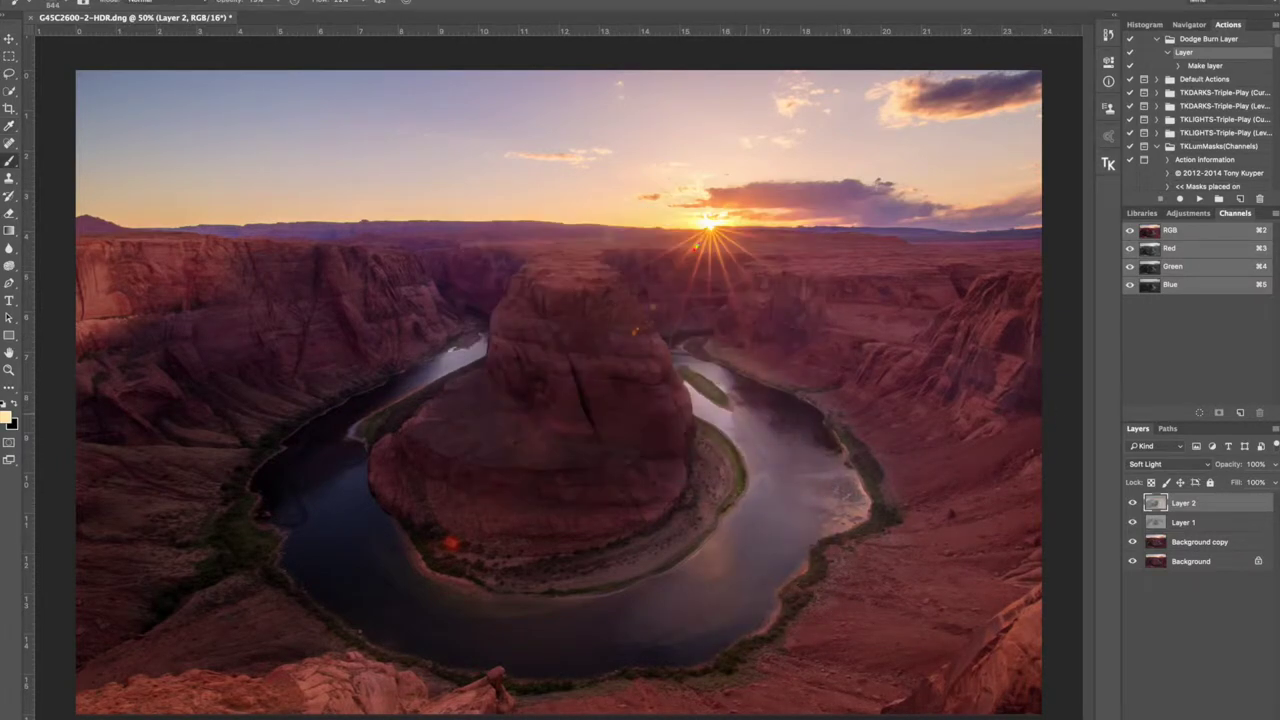
pyautogui.scroll(5, 420, 378)
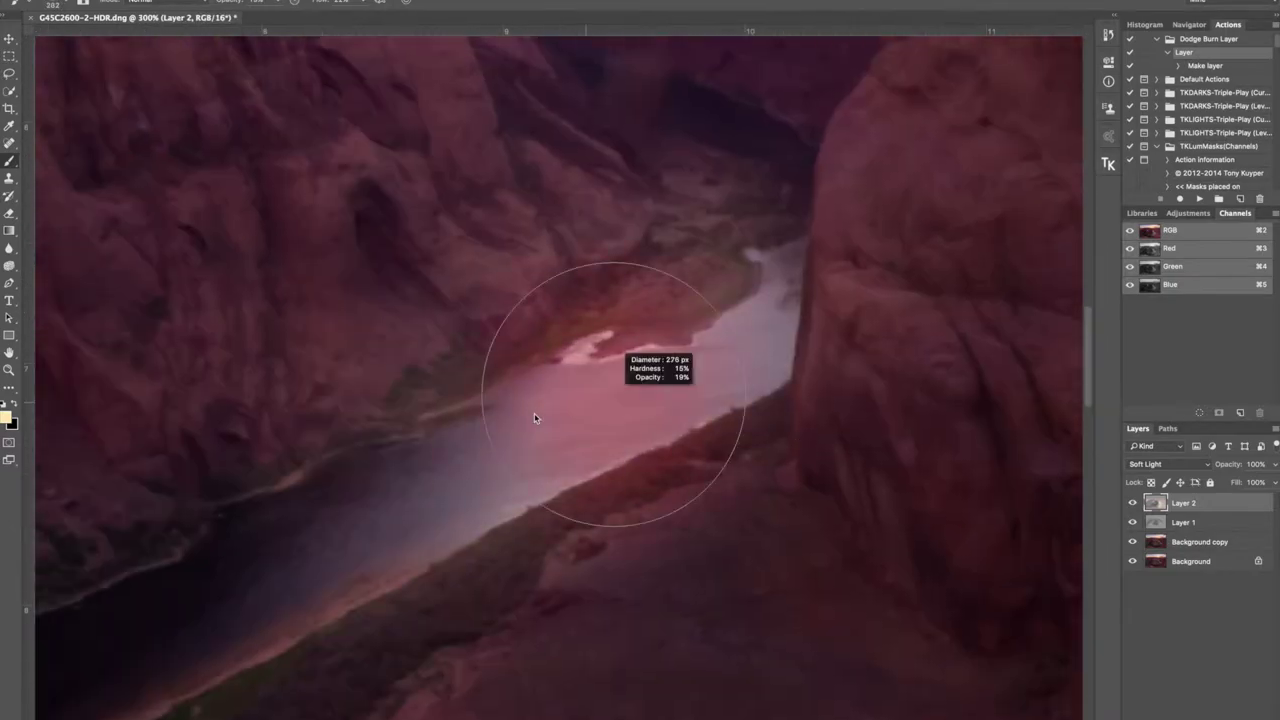
pyautogui.scroll(-5, 548, 340)
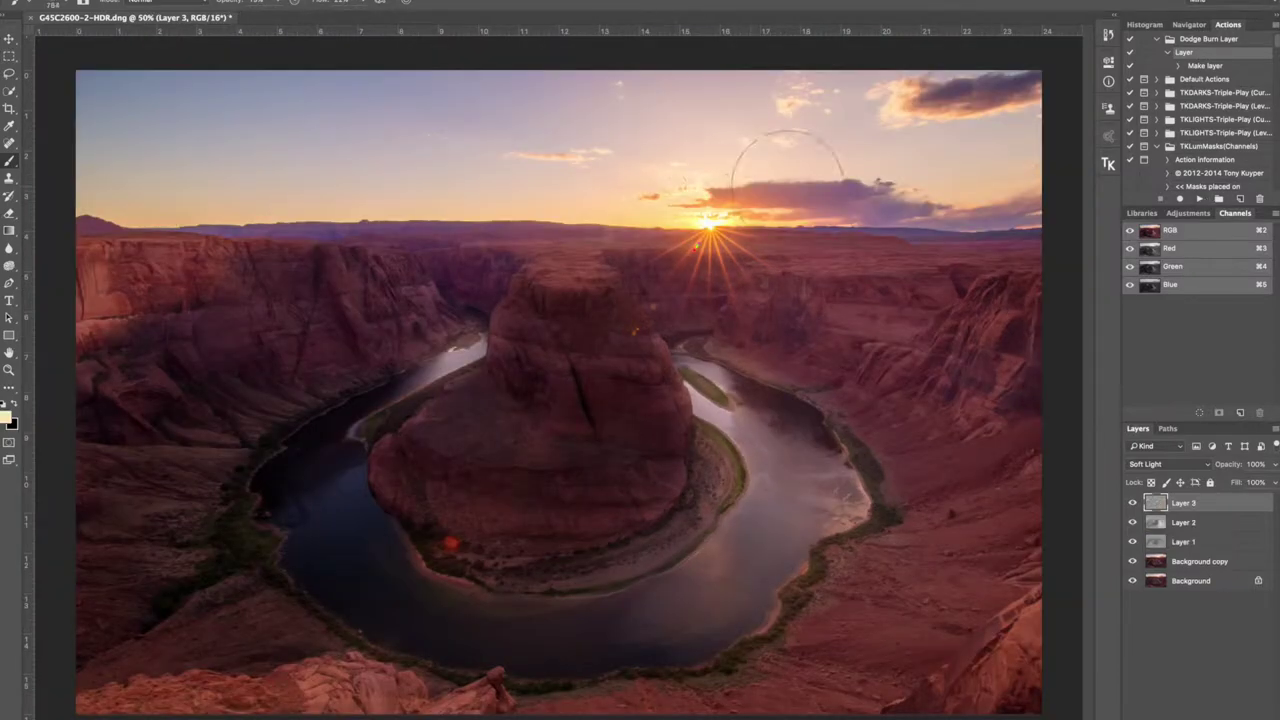
# - Lower the brush opacity, enlarge the brush to 1449 px, paint a pale yellow glow around the sun on Layer 3, and set layer opacity to 70%
pyautogui.click(278, 2)
pyautogui.moveTo(314, 18); pyautogui.dragTo(294, 22)
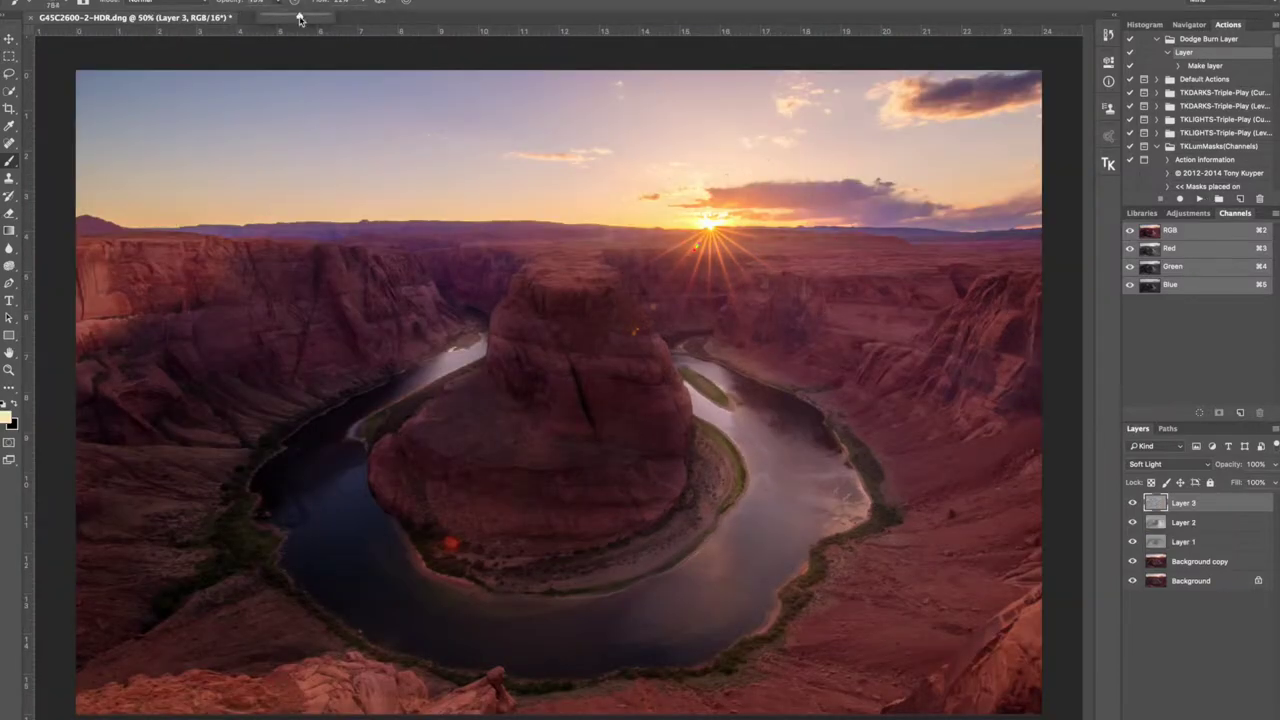
pyautogui.moveTo(800, 220); pyautogui.dragTo(757, 123)
pyautogui.press(']')
pyautogui.press(']')
pyautogui.press(']')
pyautogui.press(']')
pyautogui.press(']')
pyautogui.press(']')
pyautogui.press(']')
pyautogui.moveTo(706, 175); pyautogui.dragTo(586, 151)
pyautogui.moveTo(707, 181)
pyautogui.mouseDown()
pyautogui.moveTo(1014, 219)
pyautogui.moveTo(978, 692)
pyautogui.mouseUp()
pyautogui.press('F2')
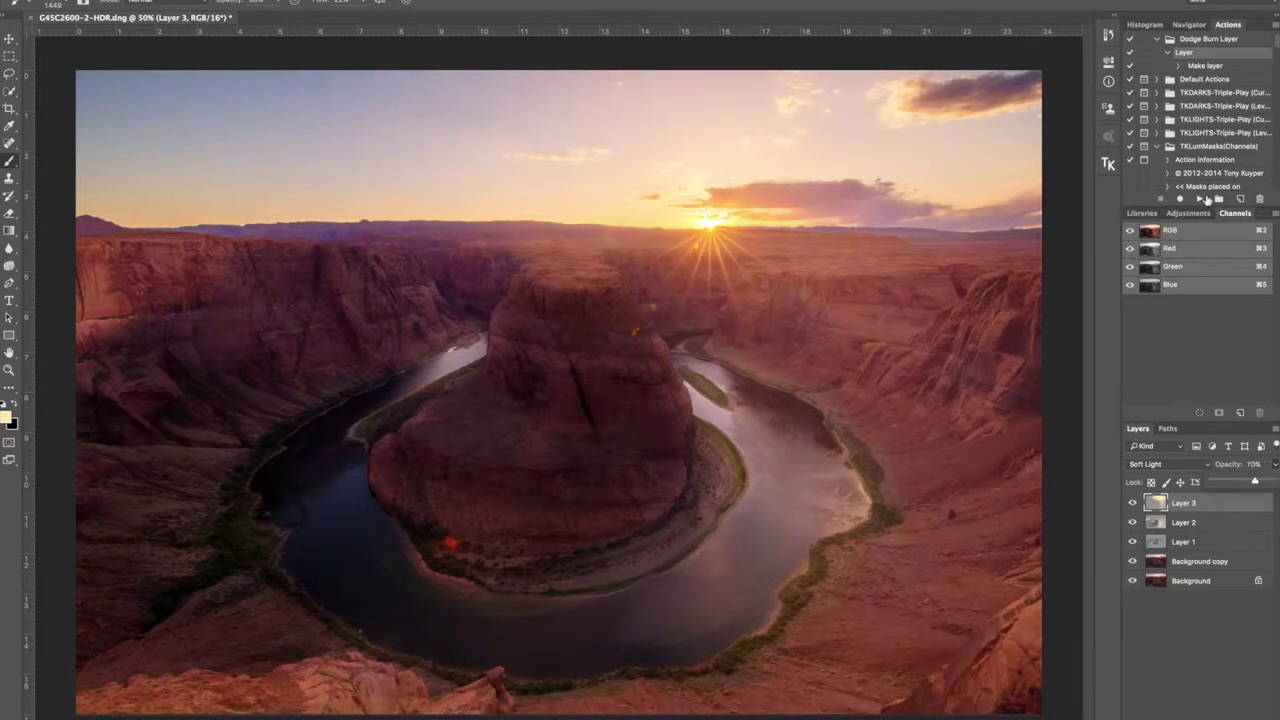
# - Create a Levels adjustment masked to Expanded Mid-tones with the TK actions and open its properties
pyautogui.hotkey('ctrl', '0')
pyautogui.click(1108, 163)
pyautogui.click(1016, 171)
pyautogui.click(1074, 363)
pyautogui.click(980, 363)
pyautogui.click(1157, 504)
pyautogui.doubleClick(1157, 504)
# - Raise the Levels black point to 22, lower the white point, adjust the midtones slightly, and close the properties
pyautogui.moveTo(973, 187); pyautogui.dragTo(981, 187)
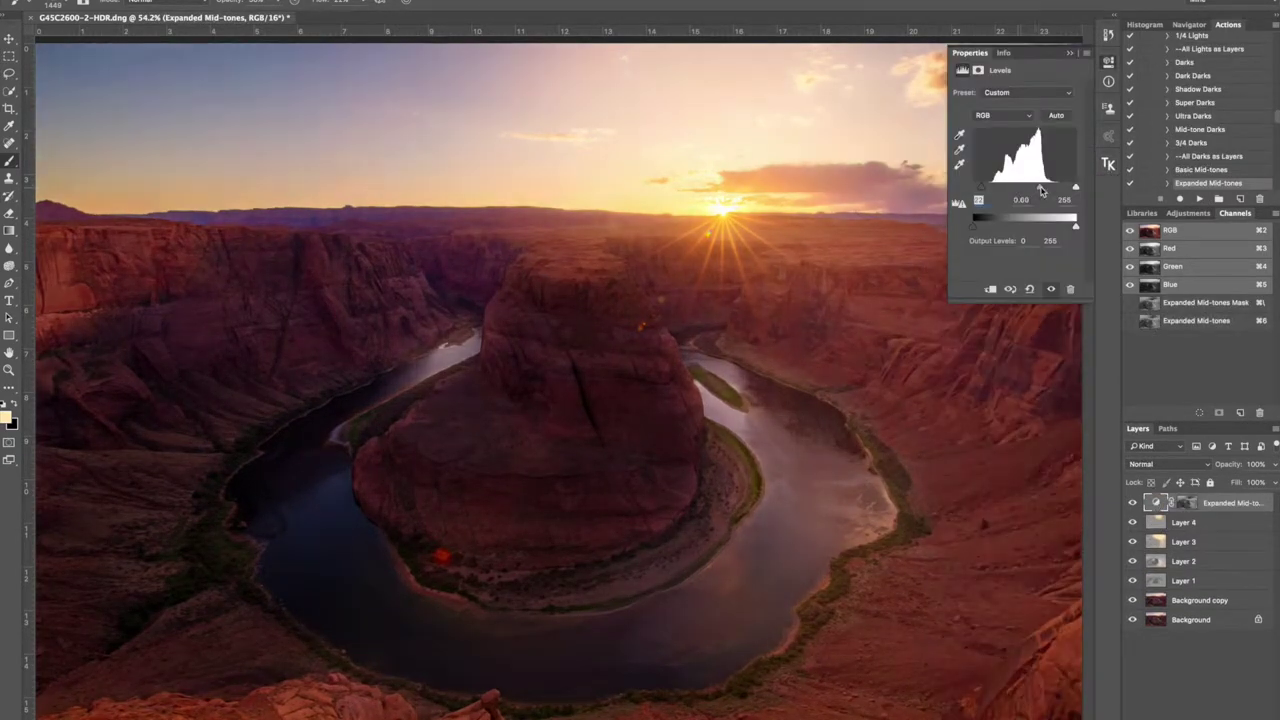
pyautogui.moveTo(1076, 187); pyautogui.dragTo(1063, 188)
pyautogui.moveTo(1022, 187); pyautogui.dragTo(1019, 188)
pyautogui.click(1069, 53)
# - Lower the opacity of Layer 2 and reselect the Expanded Mid-tones adjustment layer
pyautogui.click(1184, 561)
pyautogui.moveTo(1275, 464); pyautogui.dragTo(1250, 478)
pyautogui.click(1245, 502)
# - Stamp all visible layers into a new top layer and open it in the Camera Raw Filter
pyautogui.press('alt+shift+super+e')
pyautogui.press('super+minus')
pyautogui.click(385, 0)
pyautogui.moveTo(322, 0)
pyautogui.click(351, 43)
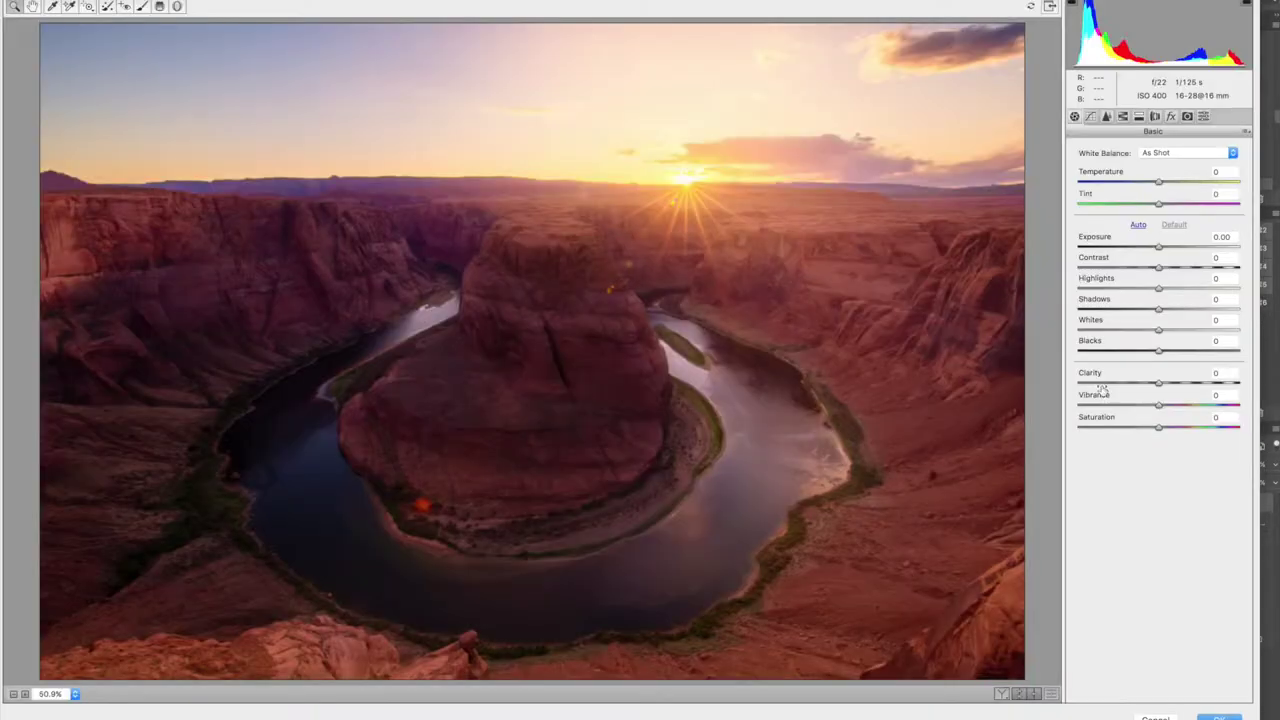
# - Set Clarity to +37, Vibrance to +9 and Temperature to -8, add a little Dehaze, and apply the filter
pyautogui.moveTo(1159, 383); pyautogui.dragTo(1190, 384)
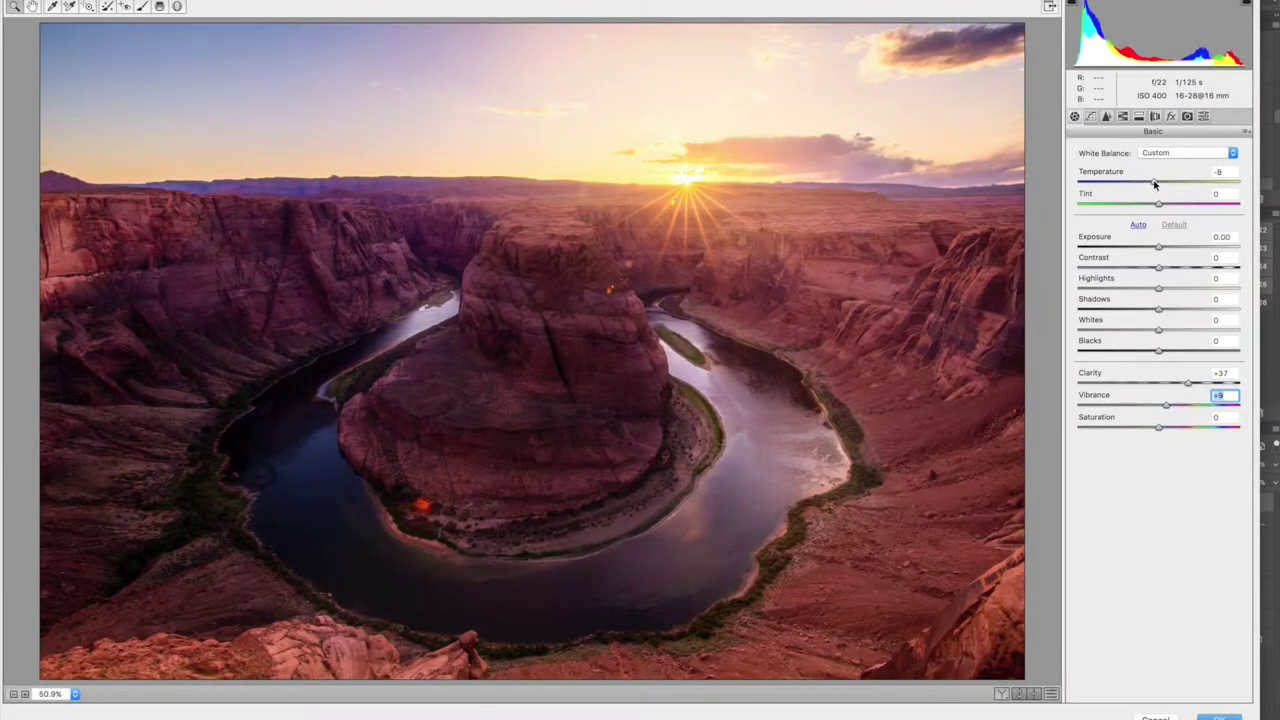
pyautogui.click(1138, 117)
pyautogui.click(1171, 117)
pyautogui.moveTo(1159, 173); pyautogui.dragTo(1167, 175)
pyautogui.press('Return')
# - Compare the filtered layer on and off, give it an inverted mask, and paint its effect back over the butte and canyon walls
pyautogui.click(1135, 504)
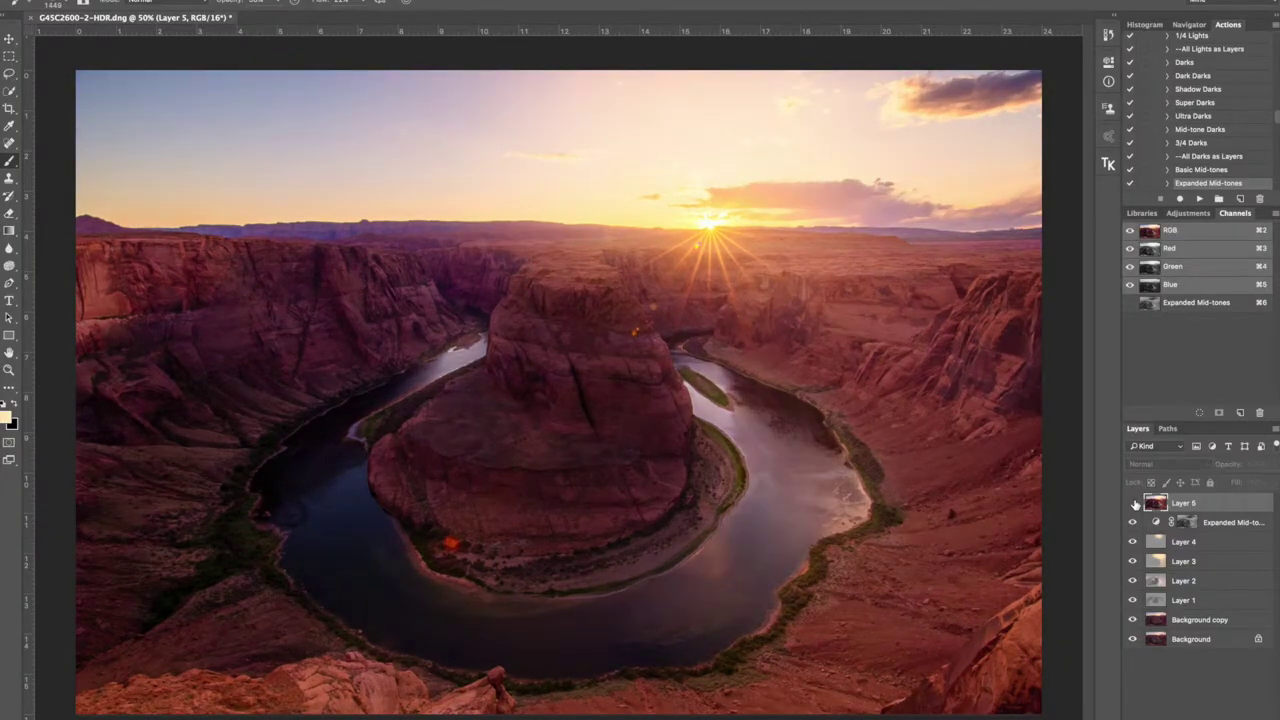
pyautogui.click(1135, 504)
pyautogui.click(1188, 717)
pyautogui.press('super+i')
pyautogui.click(555, 430)
pyautogui.moveTo(385, 301); pyautogui.dragTo(268, 331)
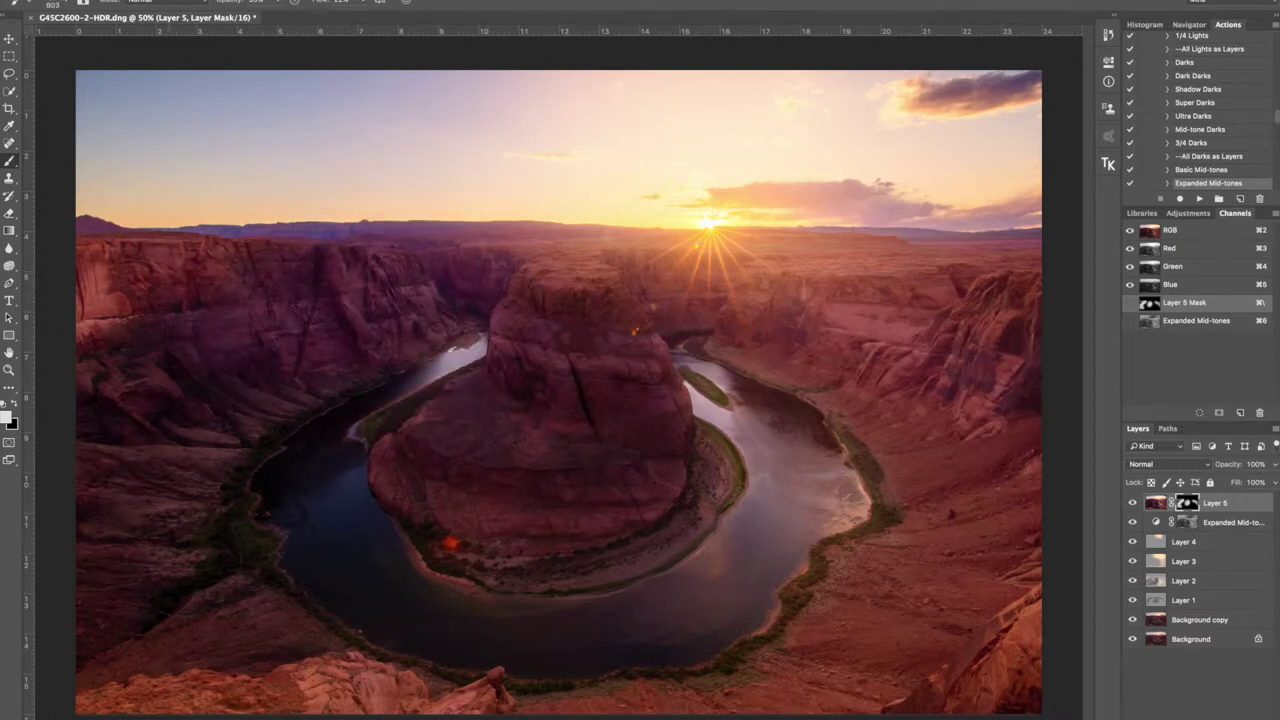
# - Stamp the visible layers into Layer 6 and generate all Lights luminosity masks with the TK actions
pyautogui.press('super+alt+shift+e')
pyautogui.click(1109, 165)
pyautogui.click(1018, 171)
pyautogui.click(1075, 230)
pyautogui.click(1108, 163)
# - Load the Bright Lights channel as a selection and paint a pale yellow glow over the sky around the sun
pyautogui.click(1187, 323)
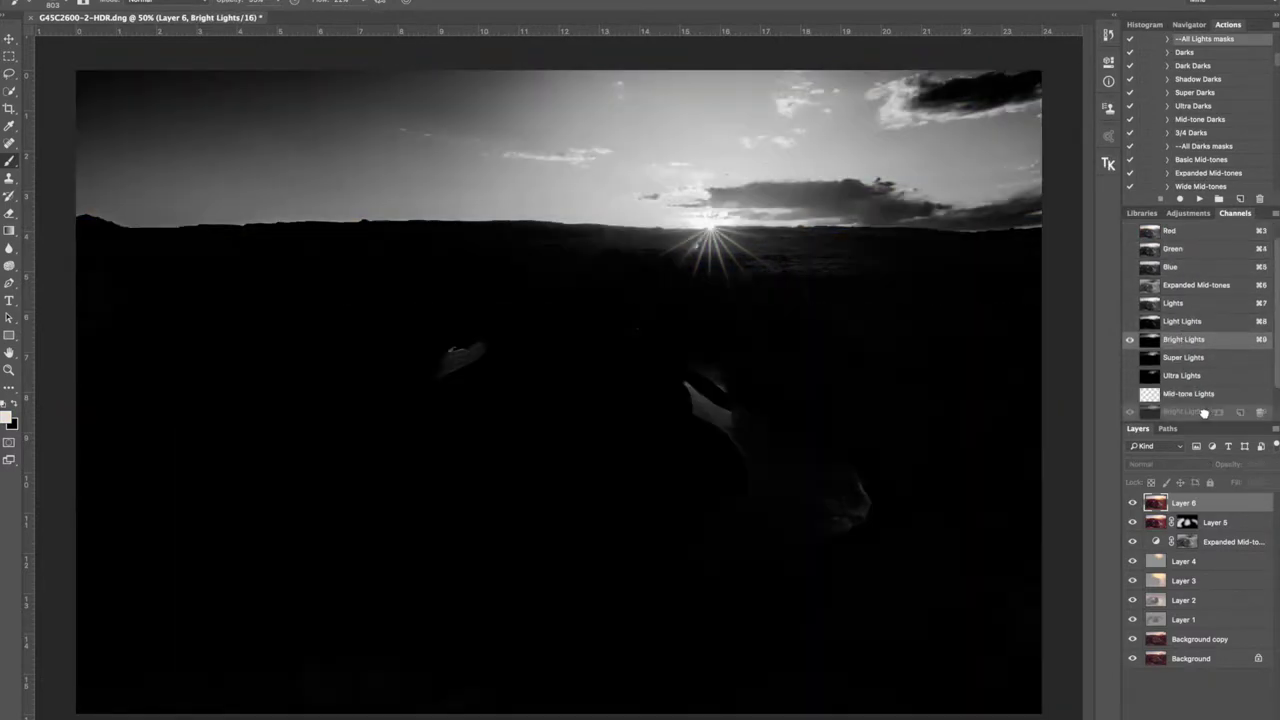
pyautogui.click(1176, 232)
pyautogui.press('super+d')
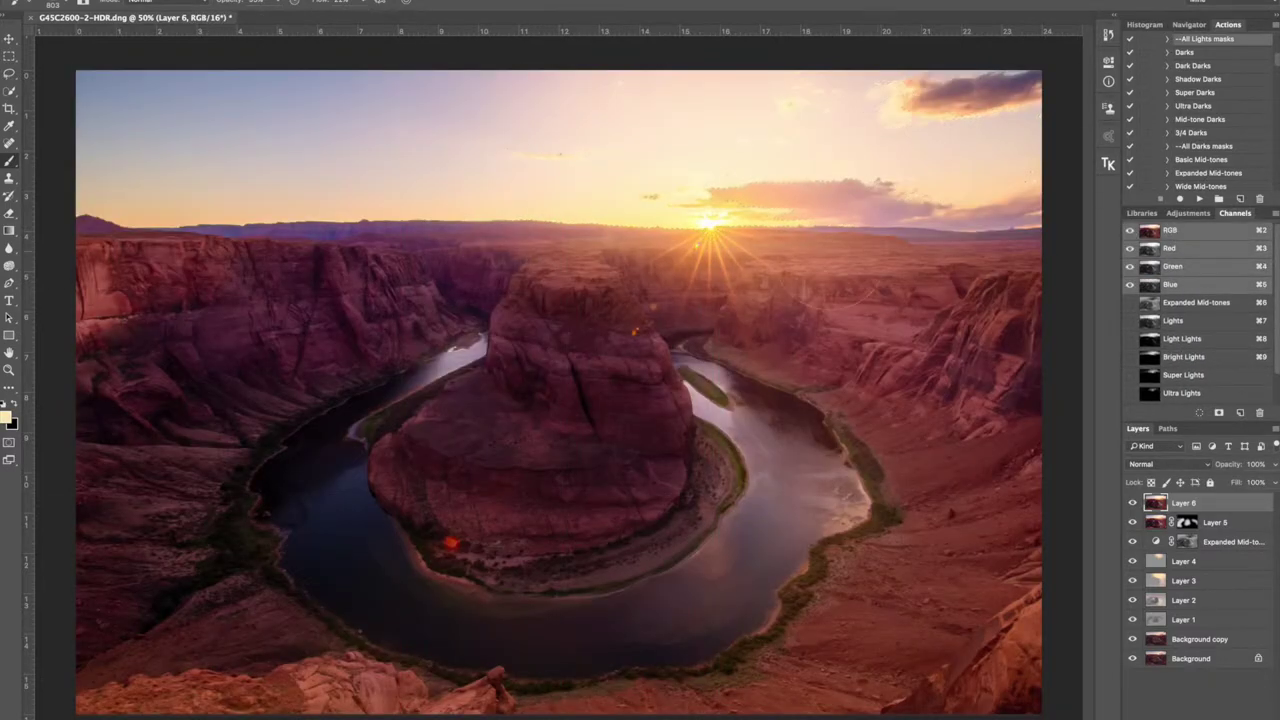
pyautogui.press('super+h')
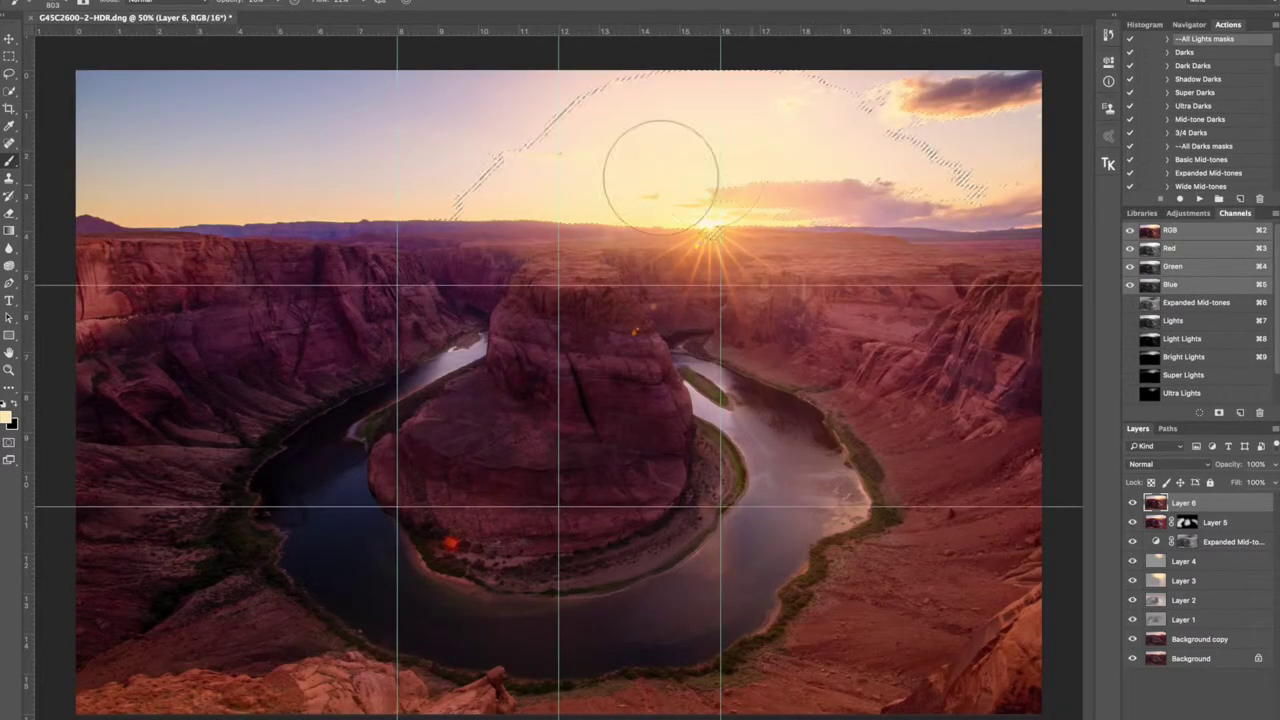
pyautogui.press('super+h')
pyautogui.press('m')
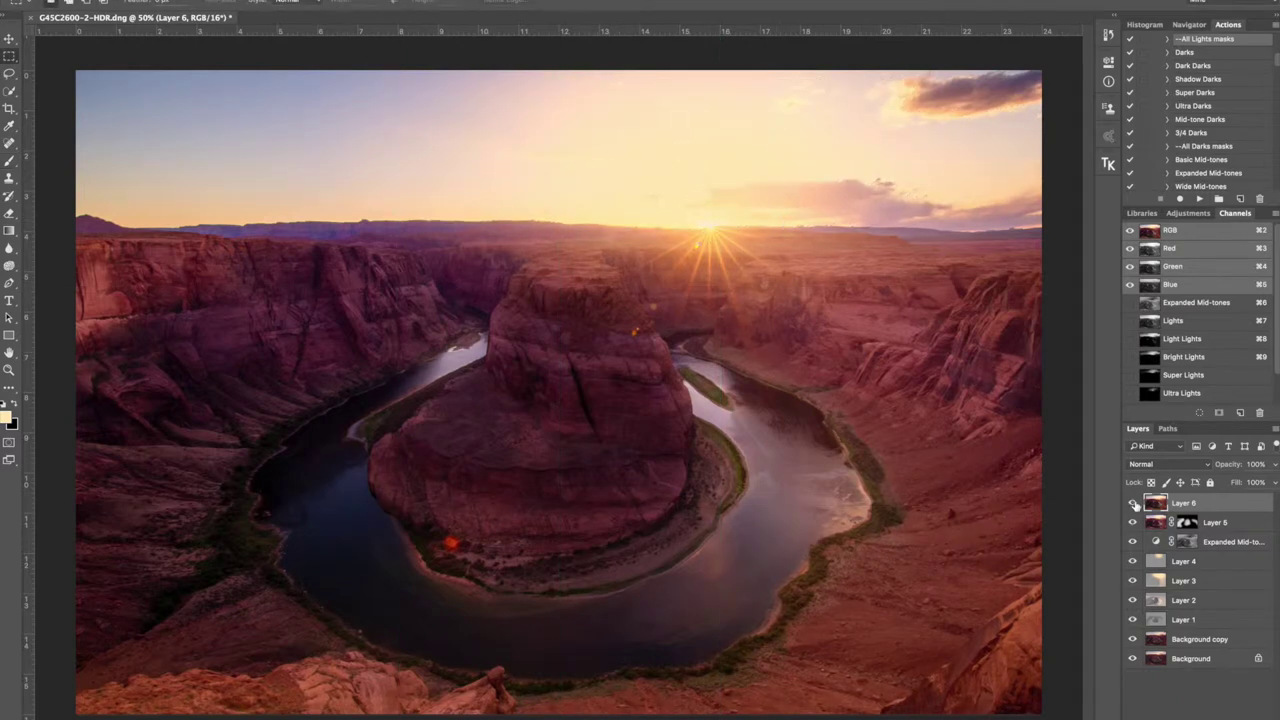
# - Add a black mask to Layer 6 and paint the glow back in around the sun
pyautogui.keyDown('alt'); pyautogui.click(1179, 716); pyautogui.keyUp('alt')
pyautogui.press('e')
pyautogui.press('b')
pyautogui.moveTo(748, 240); pyautogui.dragTo(722, 238)
pyautogui.click(716, 226)
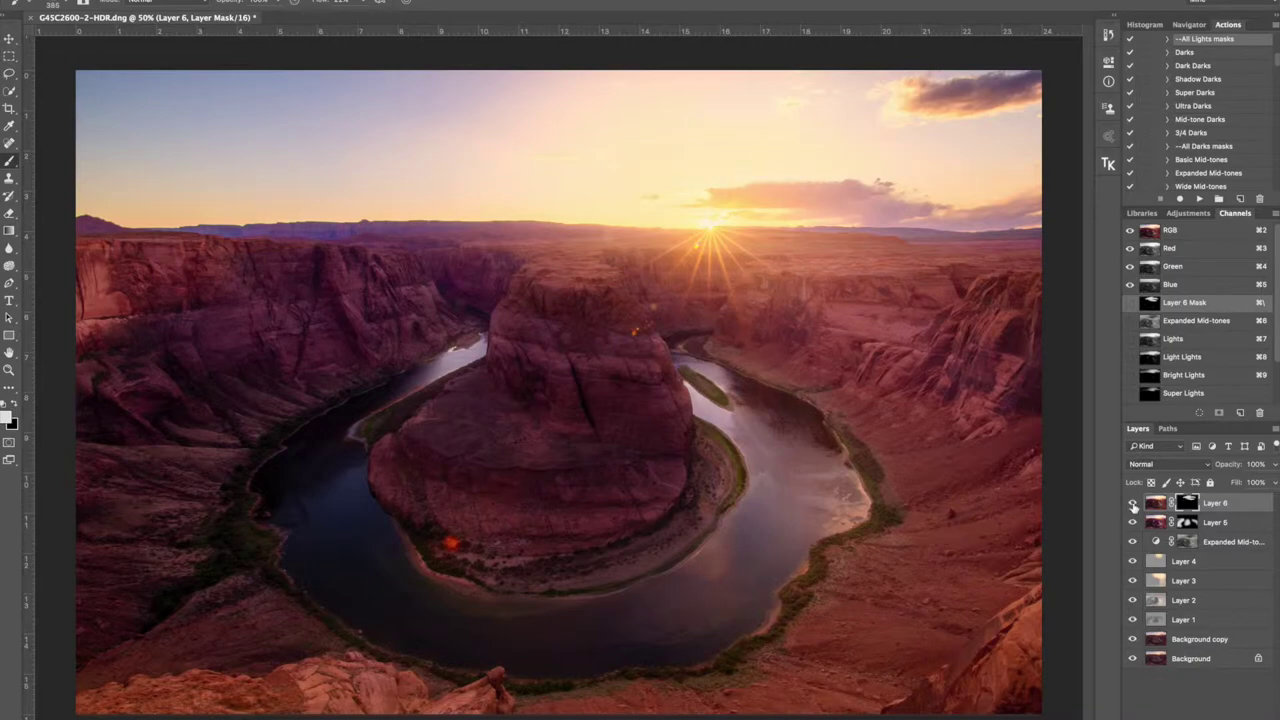
# - Stamp the visible layers into a new Layer 7 above the masked glow layer
pyautogui.press('super+plus')
pyautogui.press('super+plus')
pyautogui.press('super+plus')
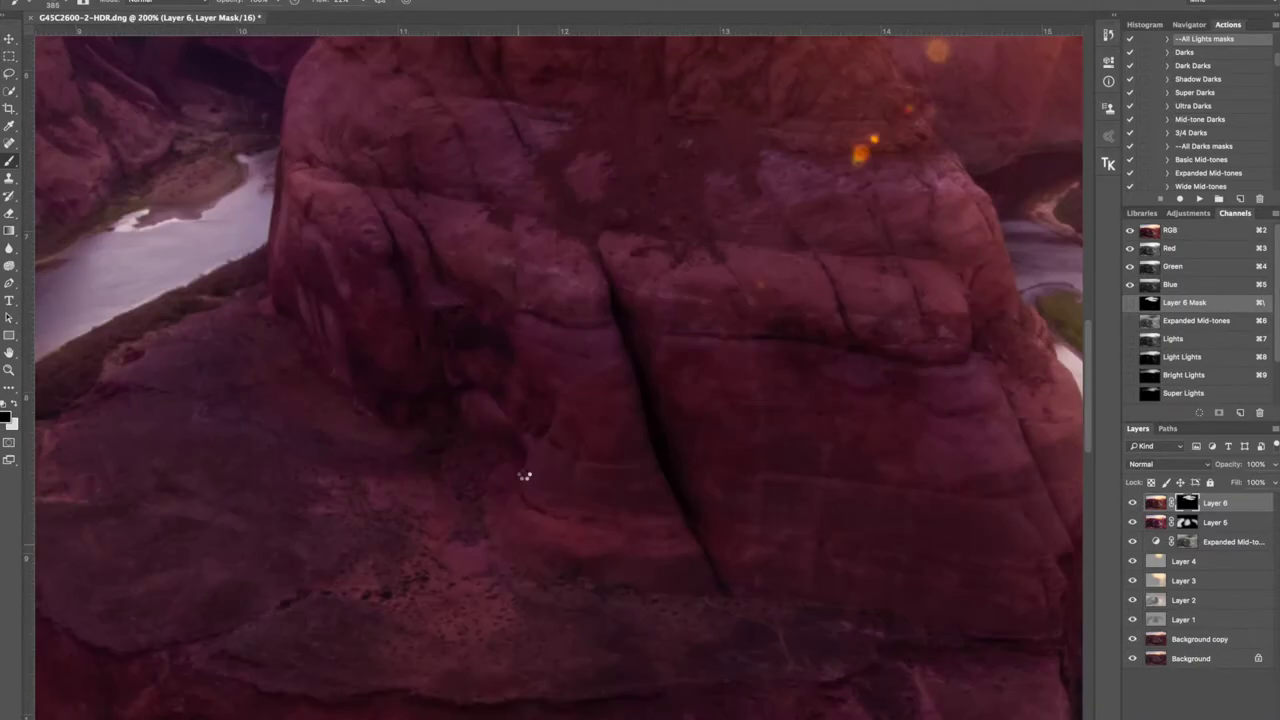
pyautogui.moveTo(531, 500); pyautogui.dragTo(520, 60)
pyautogui.press('super+alt+shift+e')
# - Lasso the red lens flare spot at the butte's lower left, remove it with Fill, and deselect
pyautogui.moveTo(226, 379); pyautogui.dragTo(384, 324)
pyautogui.press('l')
pyautogui.moveTo(310, 237); pyautogui.dragTo(318, 243)
pyautogui.rightClick(308, 253)
pyautogui.click(352, 422)
pyautogui.press('Return')
pyautogui.press('super+d')
pyautogui.press('super+minus')
pyautogui.press('super+minus')
pyautogui.press('super+0')
# - Load the Bright Lights channel as a selection, sample a pale cream from the sky, brush it over the bright sky, and deselect
pyautogui.click(1185, 358)
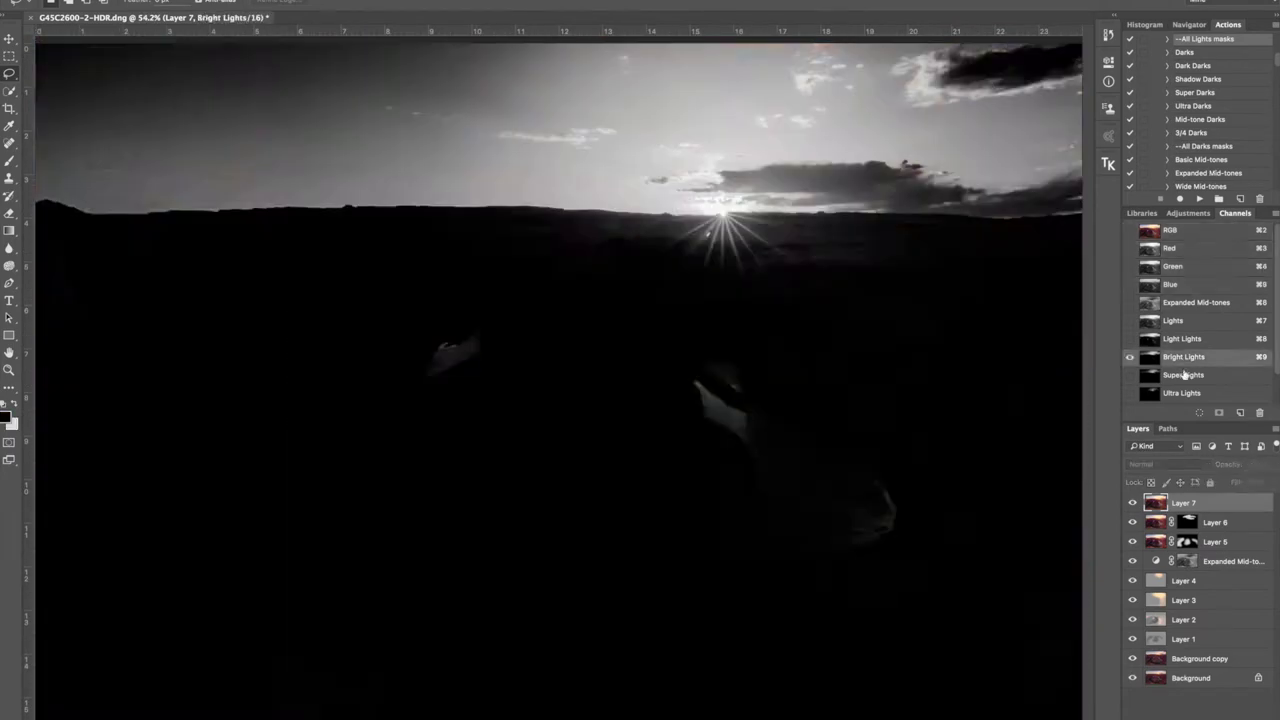
pyautogui.click(1199, 412)
pyautogui.click(1170, 231)
pyautogui.click(6, 418)
pyautogui.click(515, 131)
pyautogui.press('Return')
pyautogui.press('b')
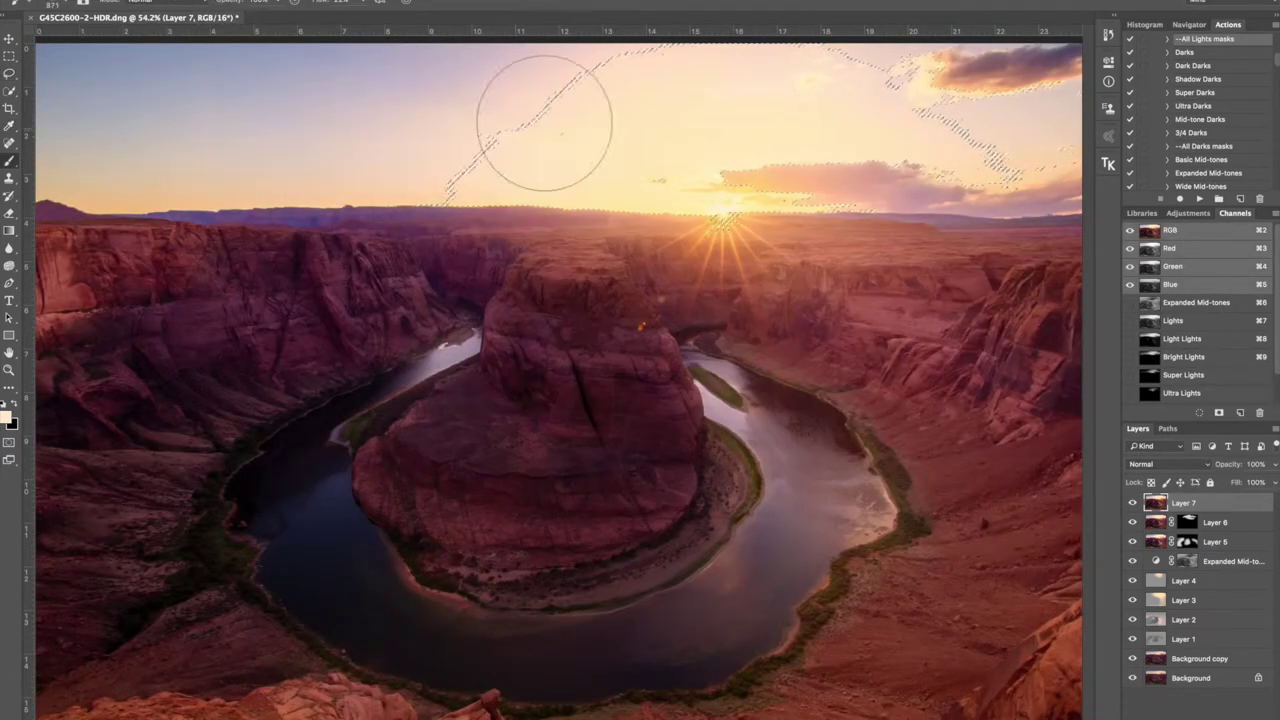
pyautogui.press('m')
pyautogui.press('super+d')
# - Load the Light Lights channel as a selection and brush the pale cream over the wide river stretch to the right of the butte
pyautogui.click(1108, 164)
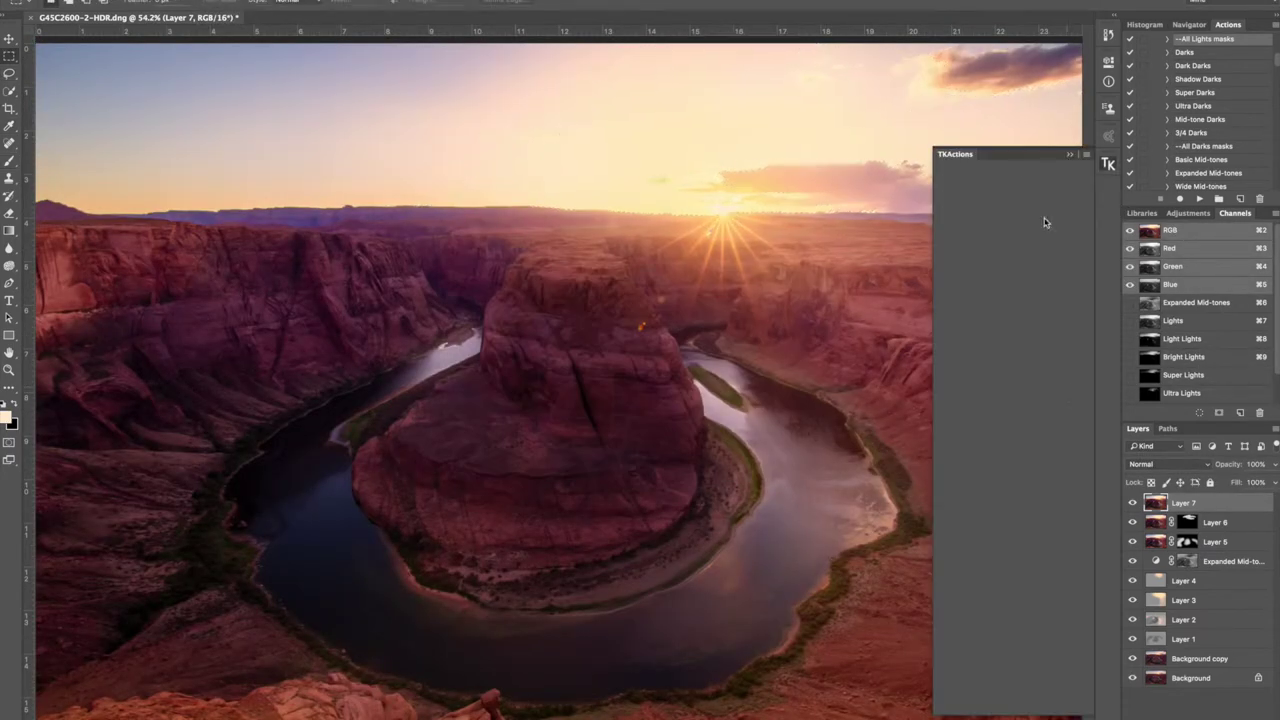
pyautogui.click(1182, 341)
pyautogui.scroll(-1, 1184, 352)
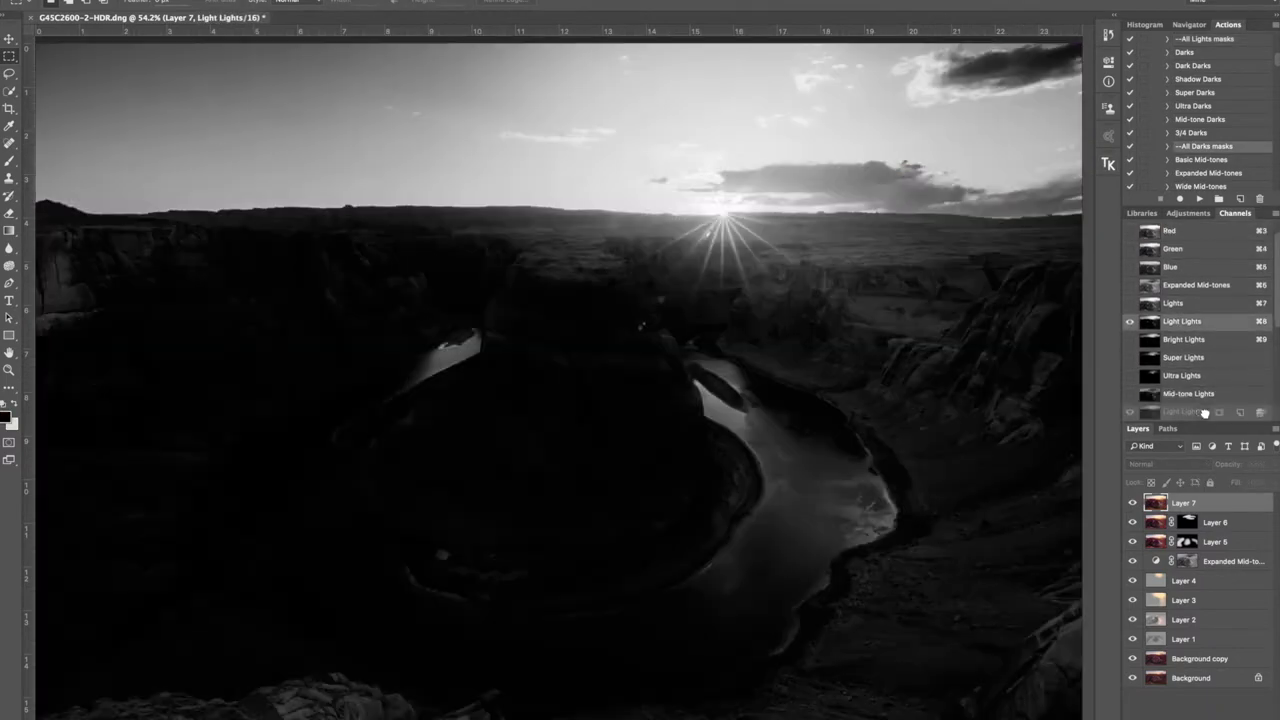
pyautogui.click(1200, 412)
pyautogui.scroll(1, 1180, 300)
pyautogui.click(1170, 231)
pyautogui.press('b')
pyautogui.moveTo(780, 450); pyautogui.dragTo(845, 530)
pyautogui.press('super+d')
# - Brush the cream light onto the water around the small green island and along the river's right bank
pyautogui.press('super+plus')
pyautogui.press('super+plus')
pyautogui.press('super+plus')
pyautogui.press('super+plus')
pyautogui.moveTo(877, 442); pyautogui.dragTo(217, 499)
pyautogui.moveTo(583, 449); pyautogui.dragTo(310, 449)
pyautogui.moveTo(202, 185); pyautogui.dragTo(300, 400)
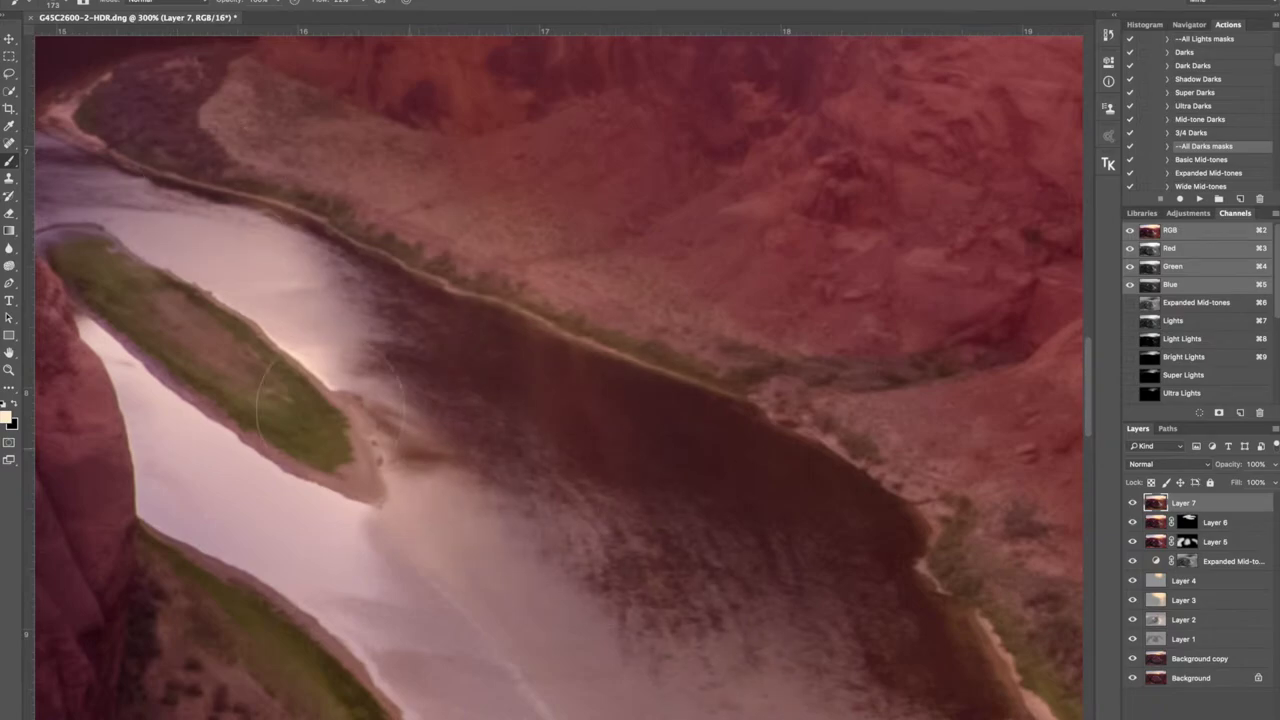
pyautogui.moveTo(440, 580); pyautogui.dragTo(434, 283)
pyautogui.moveTo(470, 320); pyautogui.dragTo(560, 640)
pyautogui.moveTo(780, 520); pyautogui.dragTo(890, 580)
pyautogui.moveTo(800, 610); pyautogui.dragTo(800, 220)
pyautogui.moveTo(620, 350); pyautogui.dragTo(480, 540)
# - Build up the cream glow with broader strokes over the river's wide stretch and its lower right bend
pyautogui.press('super+minus')
pyautogui.press('super+minus')
pyautogui.press('super+minus')
pyautogui.press('super+minus')
pyautogui.press('super+minus')
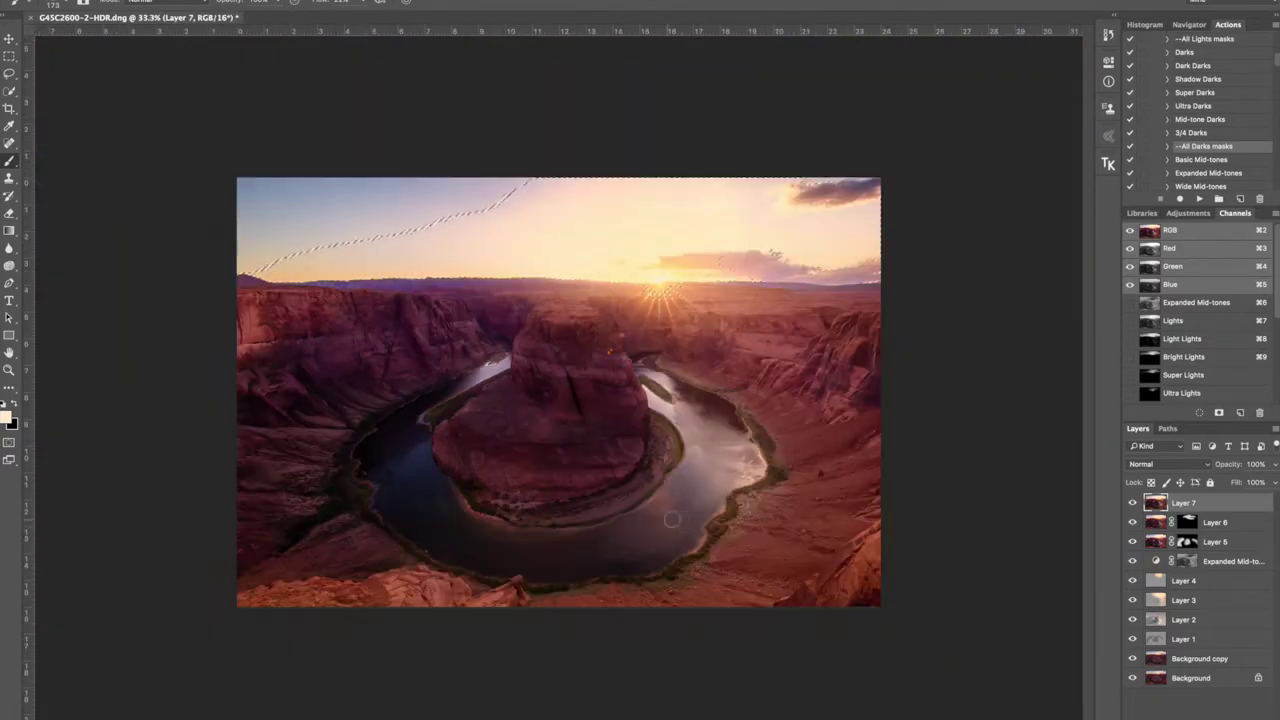
pyautogui.press('super+plus')
pyautogui.moveTo(672, 515); pyautogui.dragTo(748, 515)
pyautogui.moveTo(725, 405); pyautogui.dragTo(740, 445)
pyautogui.moveTo(725, 560); pyautogui.dragTo(843, 512)
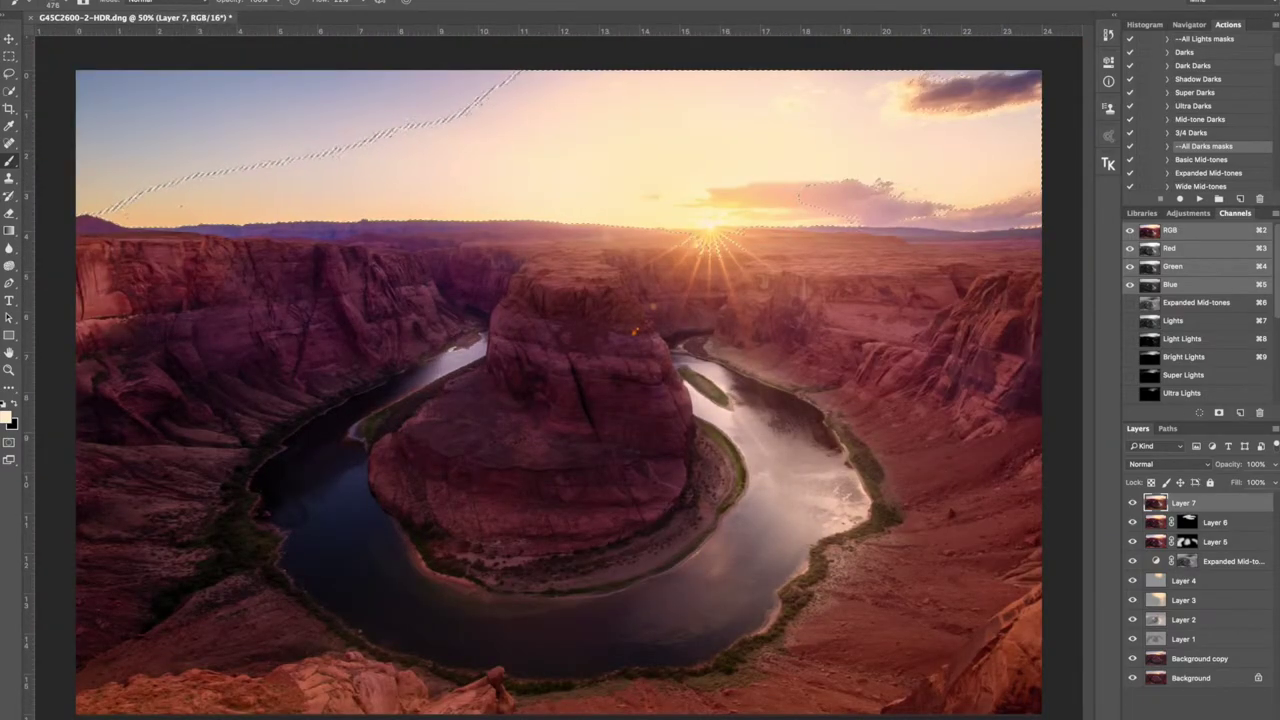
# - Compare the Light Lights and Bright Lights channels, load Light Lights as a selection, and return to the composite view
pyautogui.click(1195, 339)
pyautogui.click(1195, 357)
pyautogui.click(1196, 339)
pyautogui.click(1199, 413)
pyautogui.press('super+2')
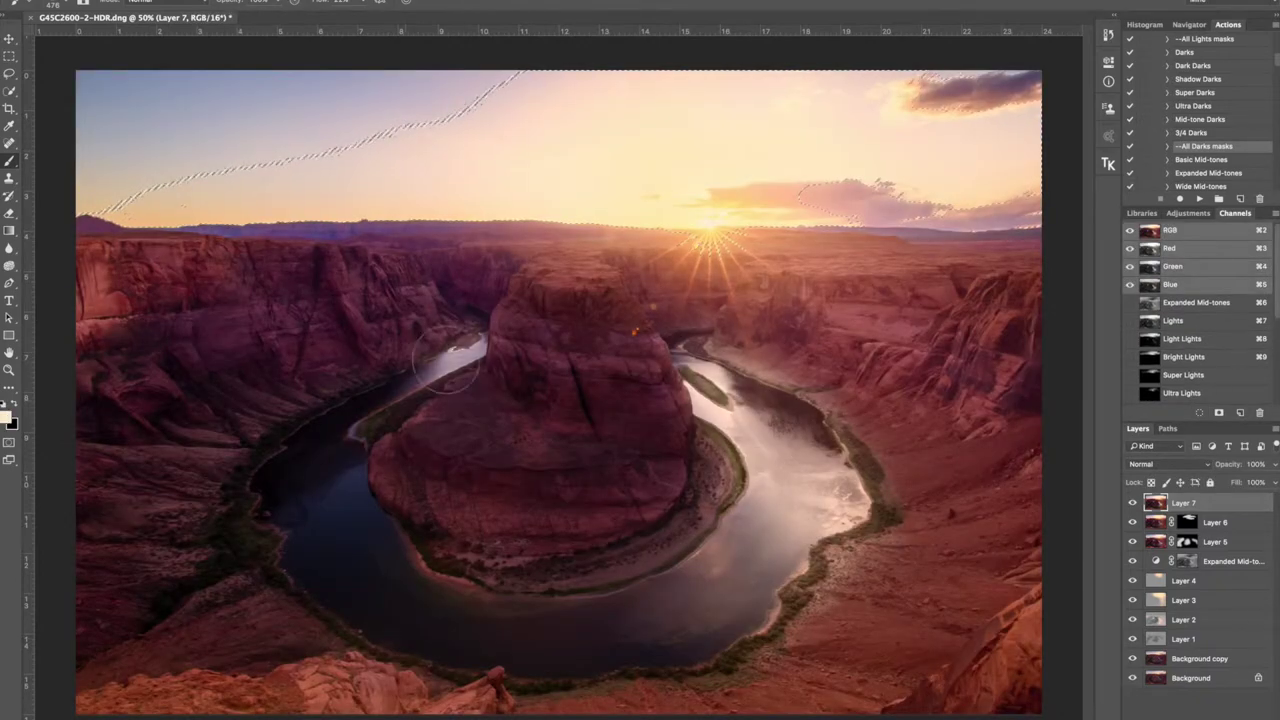
# - Warm the image with the Camera Raw filter, setting Temperature to +31 and Tint to +10
pyautogui.press('m')
pyautogui.press('shift+super+a')
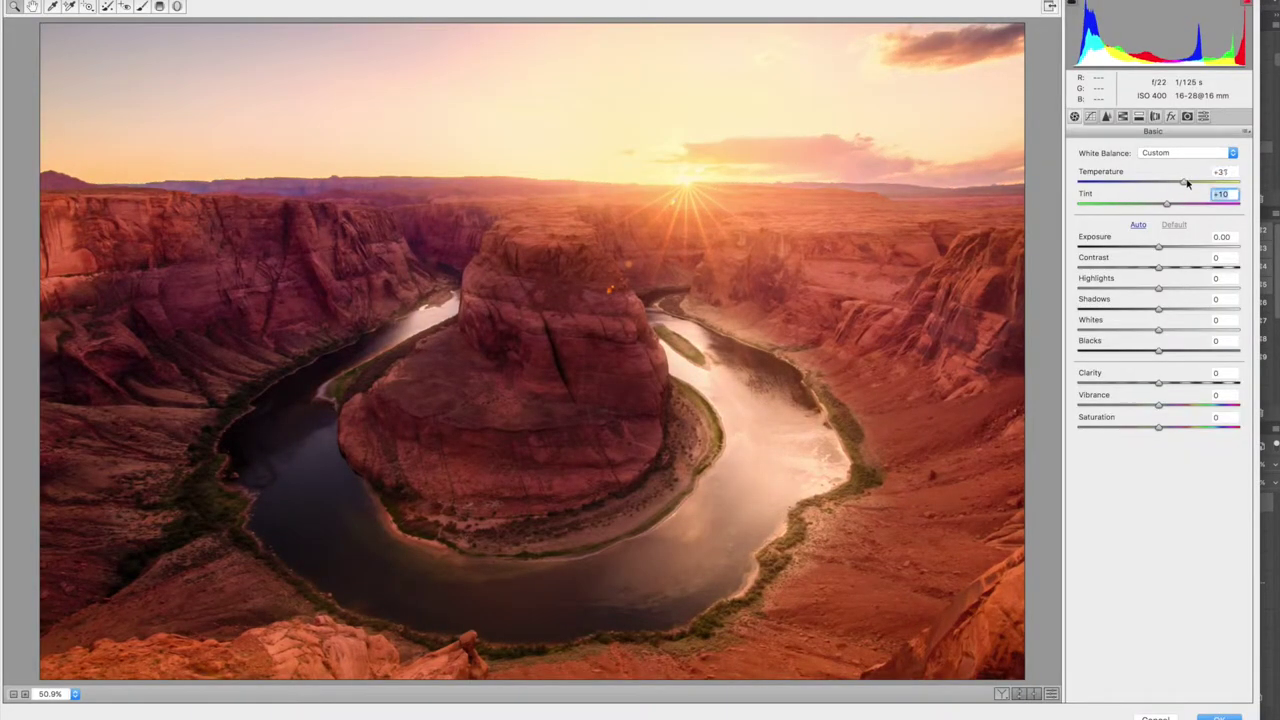
pyautogui.press('Return')
# - Try masking the warmth out of the sky by brushing Layer 8's mask through a Lights selection, and compare the layer on and off
pyautogui.press('super+7')
pyautogui.click(1198, 412)
pyautogui.press('super+2')
pyautogui.click(1187, 503)
pyautogui.press('b')
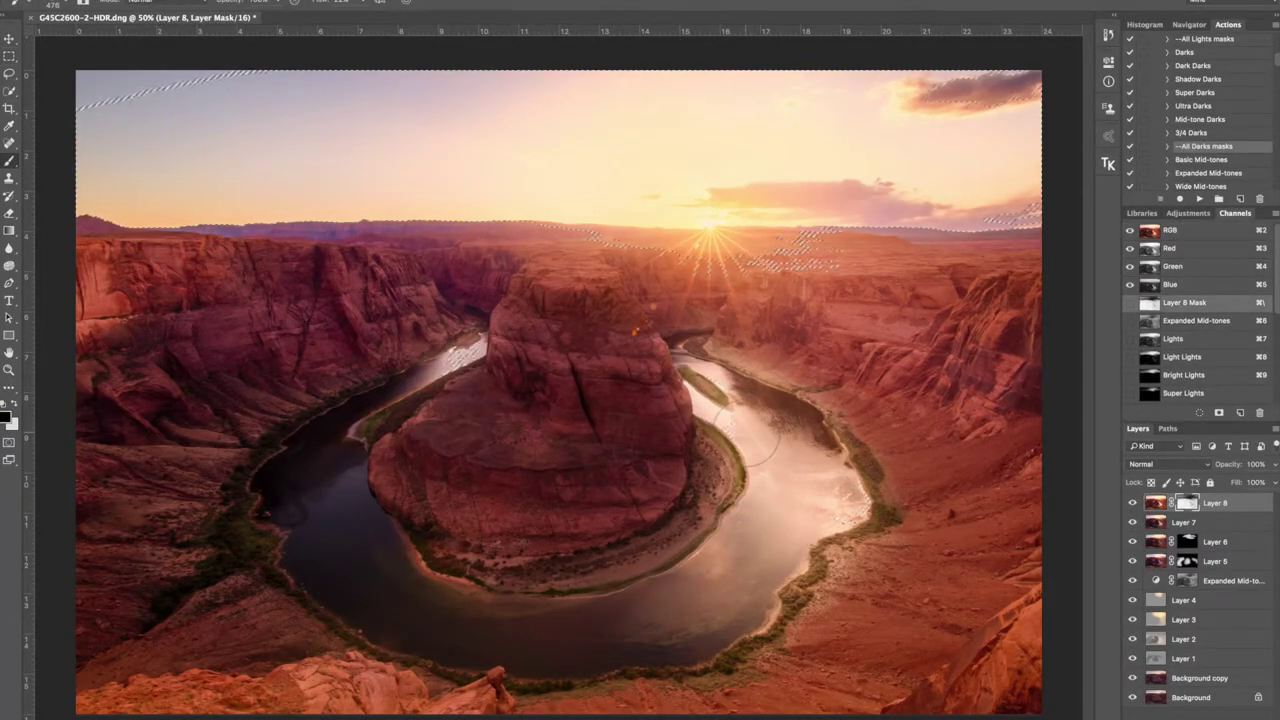
pyautogui.click(1132, 504)
pyautogui.click(1132, 504)
pyautogui.click(1132, 504)
pyautogui.click(1132, 504)
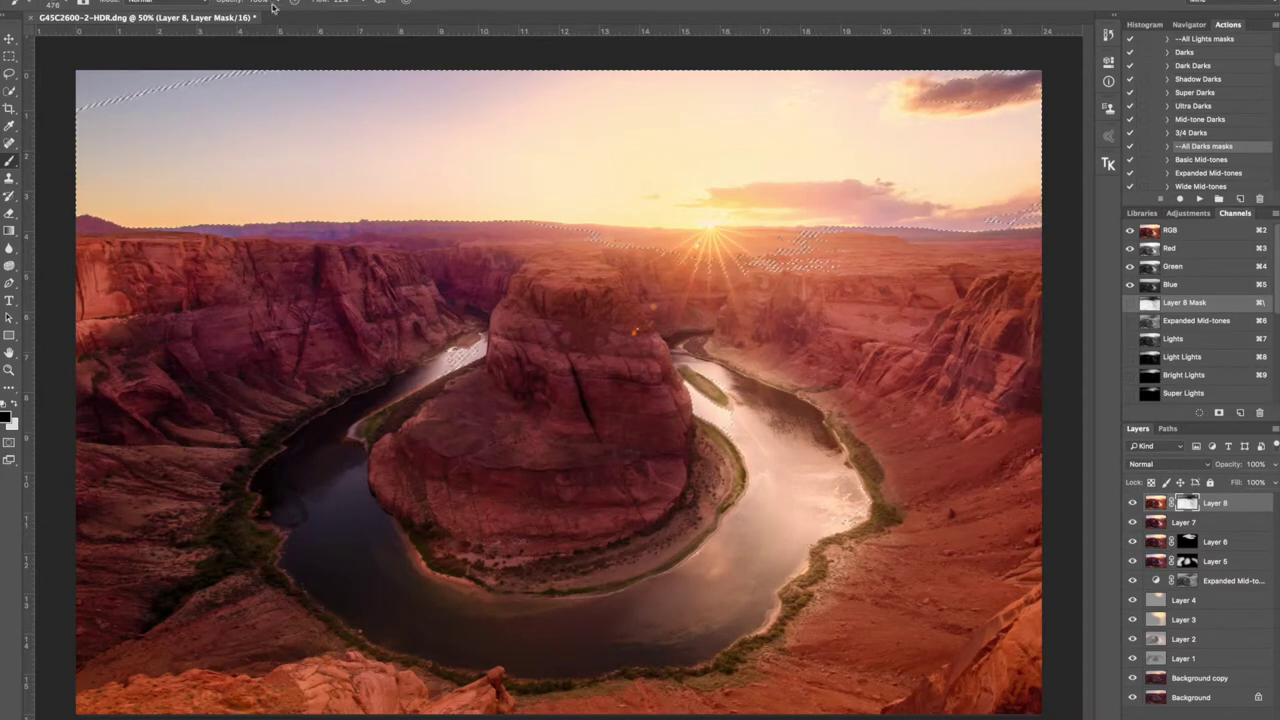
# - Discard the masked version of Layer 8, stamp the visible layers again, and warm the unmasked result with a filter
pyautogui.moveTo(1187, 503); pyautogui.dragTo(1259, 716)
pyautogui.click(1132, 503)
pyautogui.press('m')
pyautogui.click(896, 432)
pyautogui.press('alt+shift+super+e')
pyautogui.click(320, 2)
pyautogui.click(364, 46)
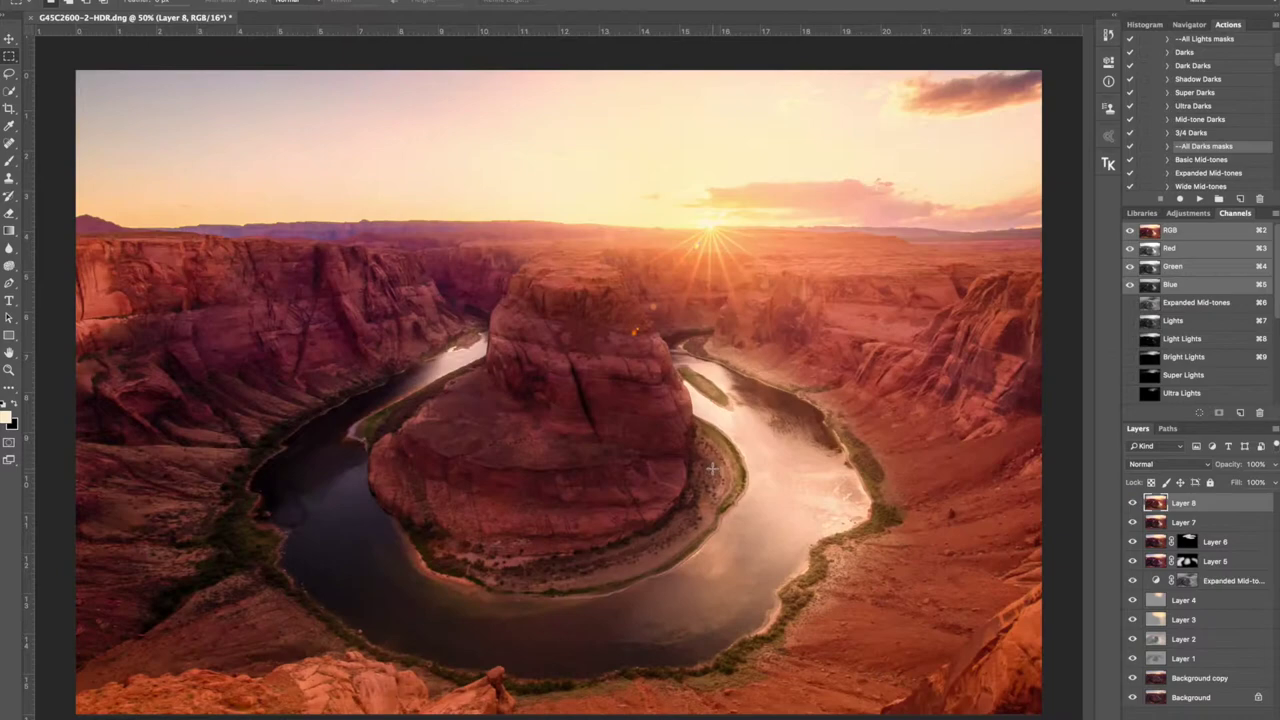
# - Mask Layer 8 using the Light Lights channel so that its warm tone shows only on the river's bright stretch
pyautogui.click(1184, 341)
pyautogui.click(1154, 503)
pyautogui.click(1180, 717)
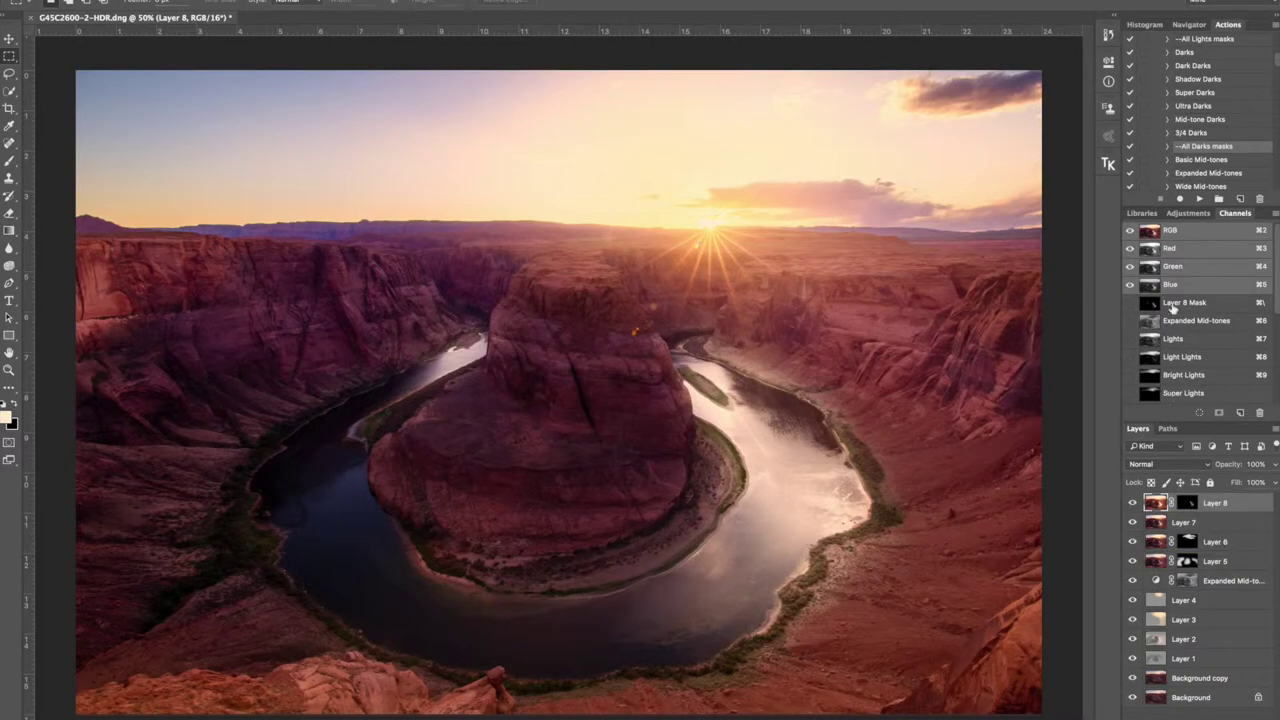
# - Create adjustment layers masked by Shadow Darks and Expanded Mid-tones with TKActions, using a Curves layer for the Expanded Mid-tones
pyautogui.scroll(-1, 1173, 308)
pyautogui.click(1108, 163)
pyautogui.click(1075, 459)
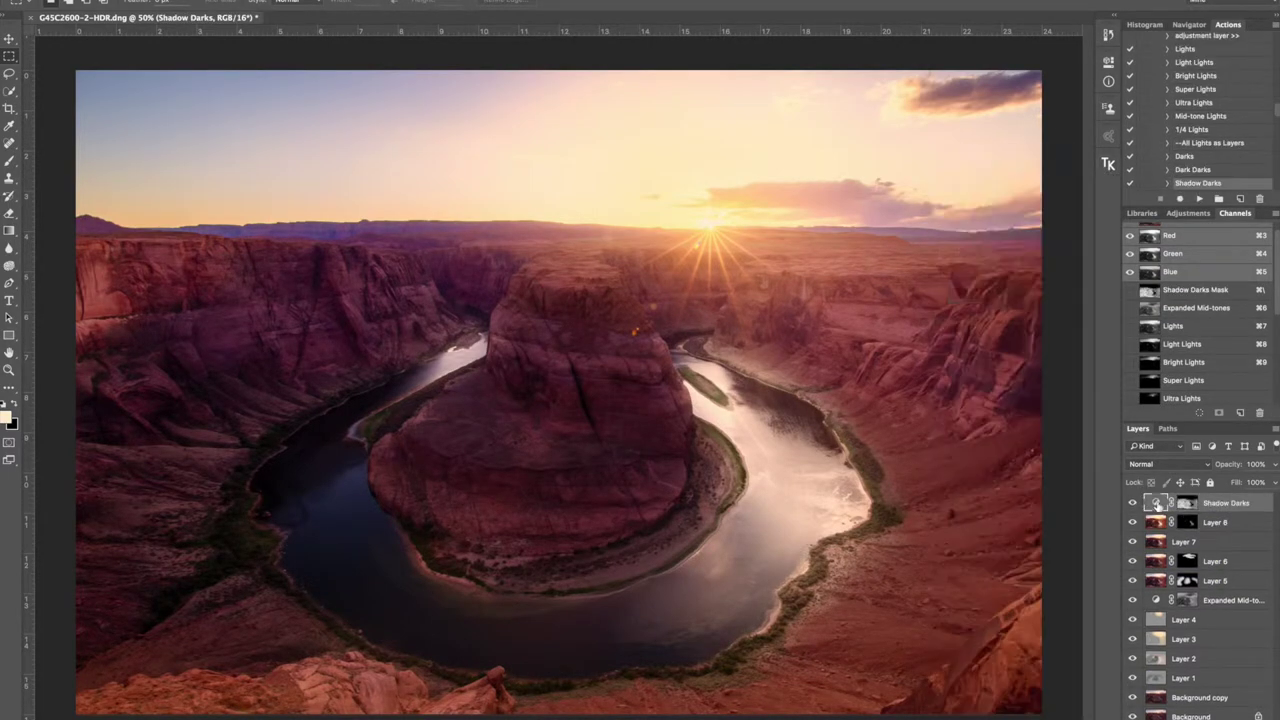
pyautogui.click(1107, 165)
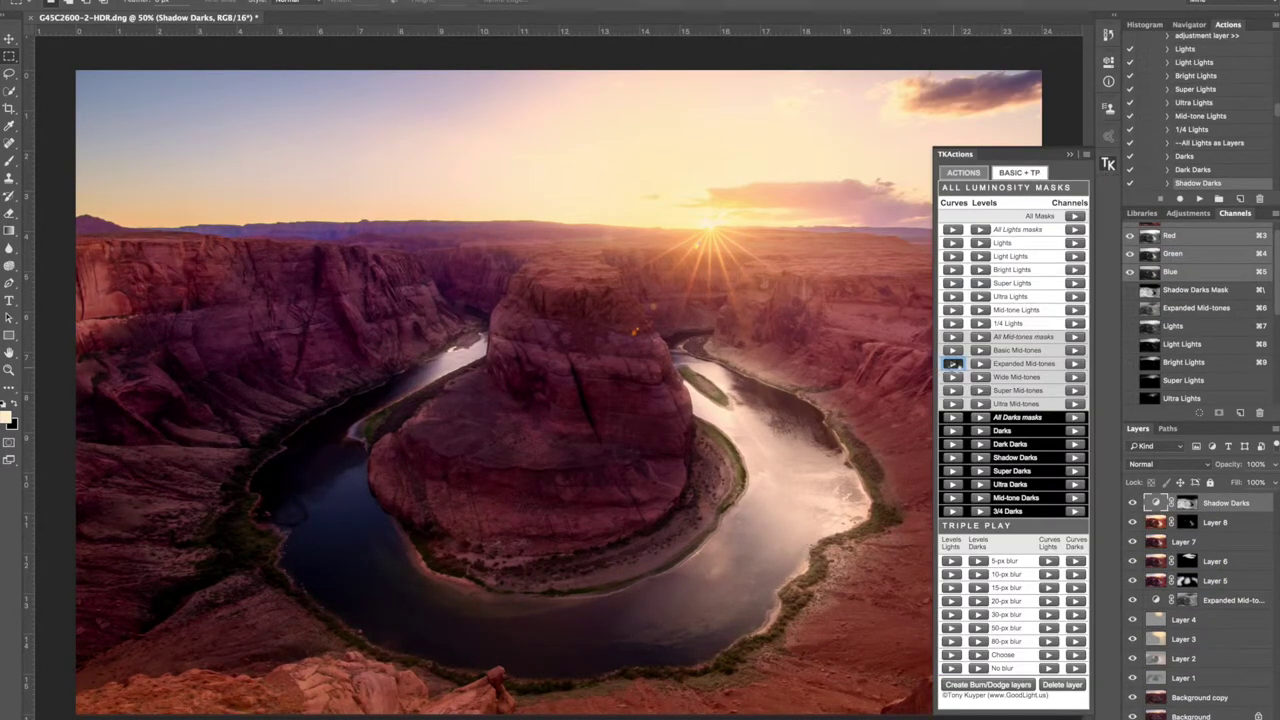
pyautogui.click(955, 365)
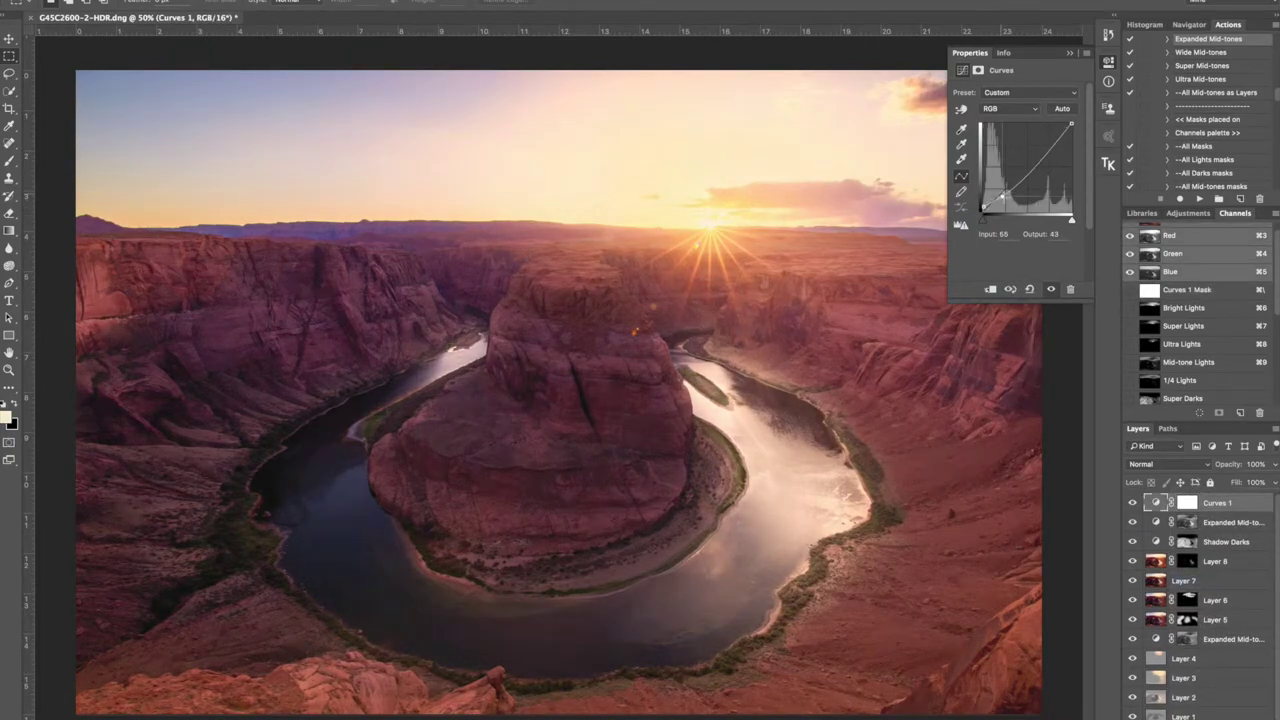
# - Shape the Curves 1 curve with a point at input 55, output 43, and set the layer's opacity to 49%
pyautogui.moveTo(1044, 145); pyautogui.dragTo(1045, 150)
pyautogui.moveTo(1273, 466); pyautogui.dragTo(1203, 425)
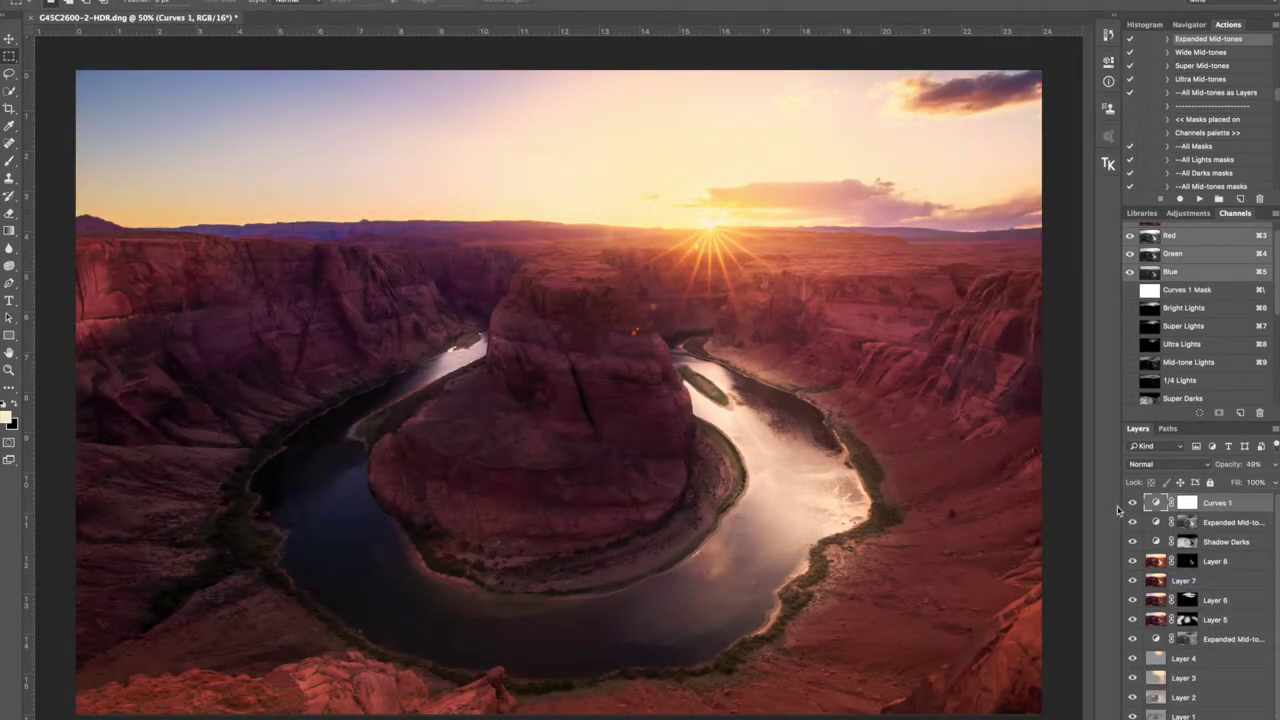
# - Stamp the visible layers into a new top layer and apply a Gaussian Blur to it
pyautogui.press('alt+shift+super+e')
pyautogui.click(322, 2)
pyautogui.moveTo(400, 124)
pyautogui.click(556, 176)
pyautogui.click(714, 251)
# - Set the blurred layer's opacity to 27%, give it a black mask, and brush the soft glow back in
pyautogui.moveTo(1274, 465); pyautogui.dragTo(1230, 482)
pyautogui.click(1179, 718)
pyautogui.press('super+i')
pyautogui.press('b')
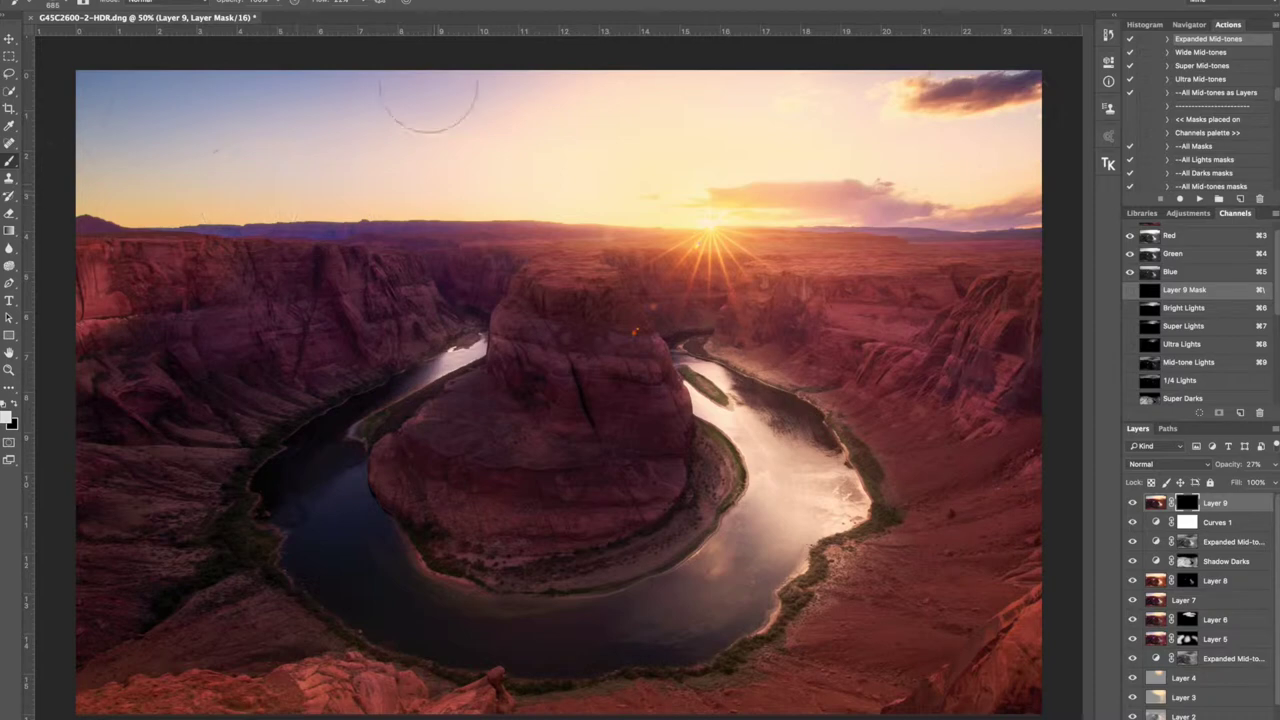
pyautogui.click(1133, 503)
# - Stamp the visible layers and run the Dodge Burn Layer action to add a gray Soft Light layer on top
pyautogui.press('super+alt+shift+e')
pyautogui.scroll(10, 1200, 120)
pyautogui.click(1185, 52)
pyautogui.click(1200, 199)
# - Sample a warm tone beside the sun and brush it over the left canyon rim on the Soft Light layer
pyautogui.click(9, 126)
pyautogui.click(6, 417)
pyautogui.click(790, 244)
pyautogui.moveTo(255, 272); pyautogui.dragTo(78, 332)
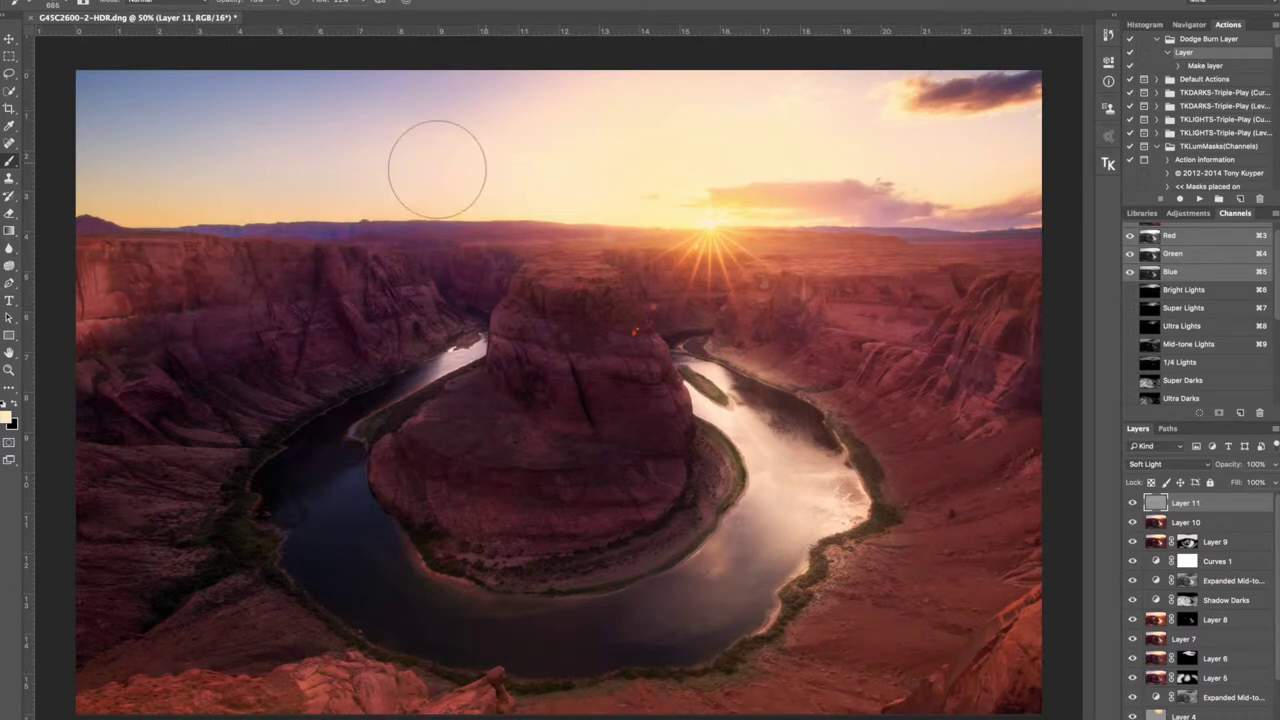
# - On Layer 10, lasso the large orange lens flare spots at the butte's upper right edge and remove them with Fill
pyautogui.press('super+equal')
pyautogui.press('super+equal')
pyautogui.press('super+equal')
pyautogui.press('super+equal')
pyautogui.click(1194, 523)
pyautogui.moveTo(1003, 96); pyautogui.dragTo(560, 388)
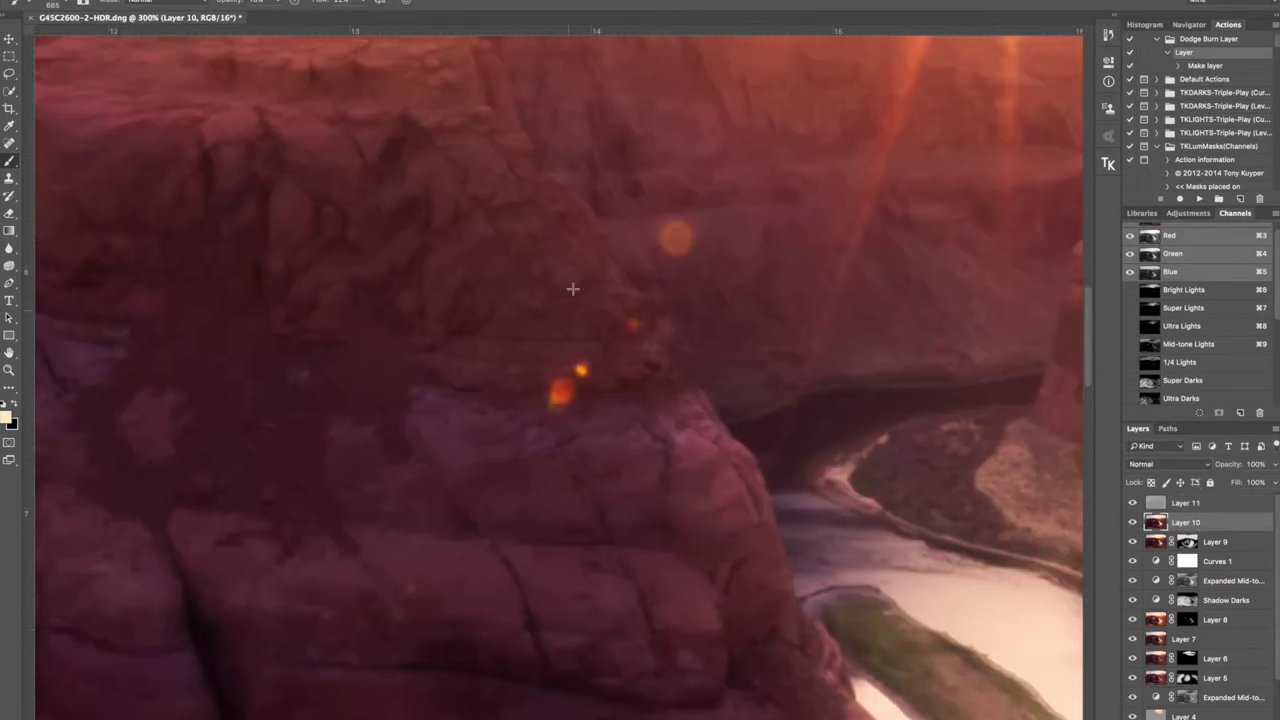
pyautogui.moveTo(683, 221); pyautogui.dragTo(685, 222)
pyautogui.moveTo(546, 409); pyautogui.dragTo(578, 357)
pyautogui.rightClick(588, 367)
pyautogui.click(634, 535)
# - Lasso and Fill the remaining small red and orange flare spots on the butte, and deselect
pyautogui.moveTo(626, 315); pyautogui.dragTo(635, 321)
pyautogui.keyDown('shift'); pyautogui.moveTo(543, 362); pyautogui.dragTo(549, 364); pyautogui.keyUp('shift')
pyautogui.rightClick(549, 367)
pyautogui.click(592, 535)
pyautogui.moveTo(410, 583); pyautogui.dragTo(411, 597)
pyautogui.rightClick(412, 600)
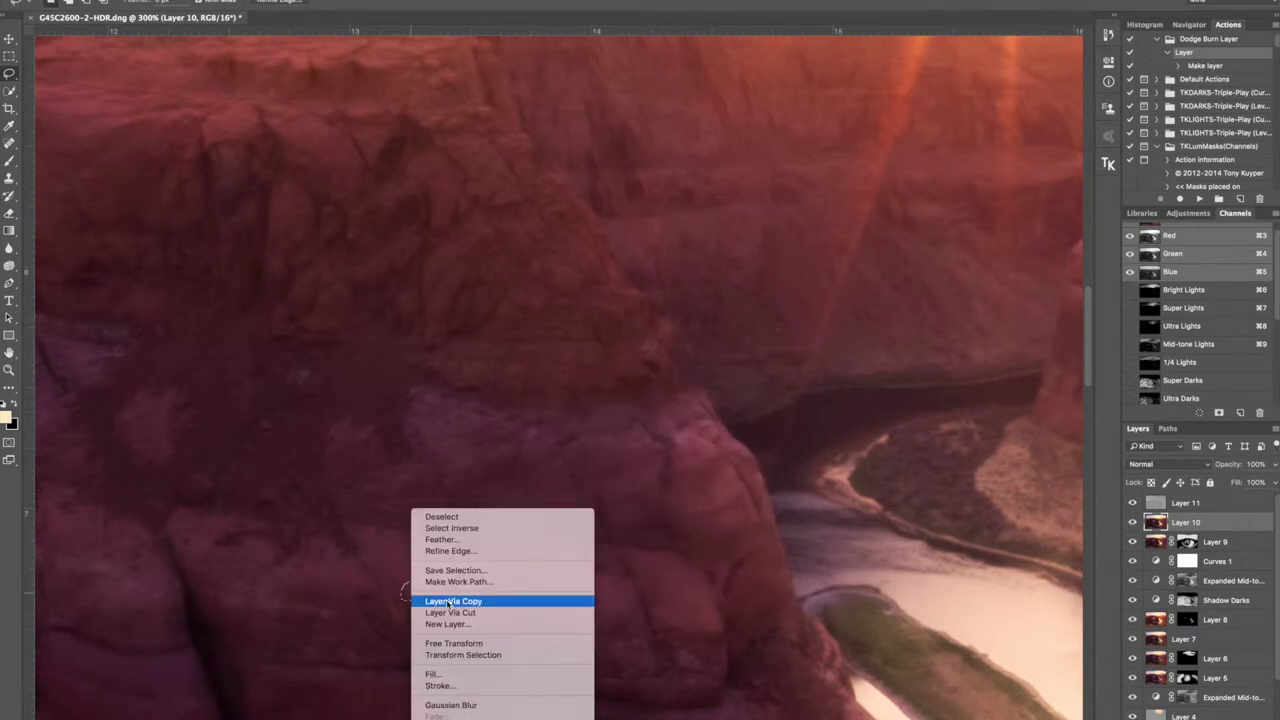
pyautogui.click(460, 674)
pyautogui.press('Return')
pyautogui.press('super+d')
# - Lasso the pink and yellow lens flare among the rays below the sun and remove it with Fill
pyautogui.press('super+minus')
pyautogui.press('super+minus')
pyautogui.press('super+equal')
pyautogui.press('super+equal')
pyautogui.press('super+equal')
pyautogui.moveTo(765, 520)
pyautogui.mouseDown()
pyautogui.moveTo(748, 192)
pyautogui.moveTo(526, 704)
pyautogui.mouseUp()
pyautogui.moveTo(613, 370); pyautogui.dragTo(586, 394)
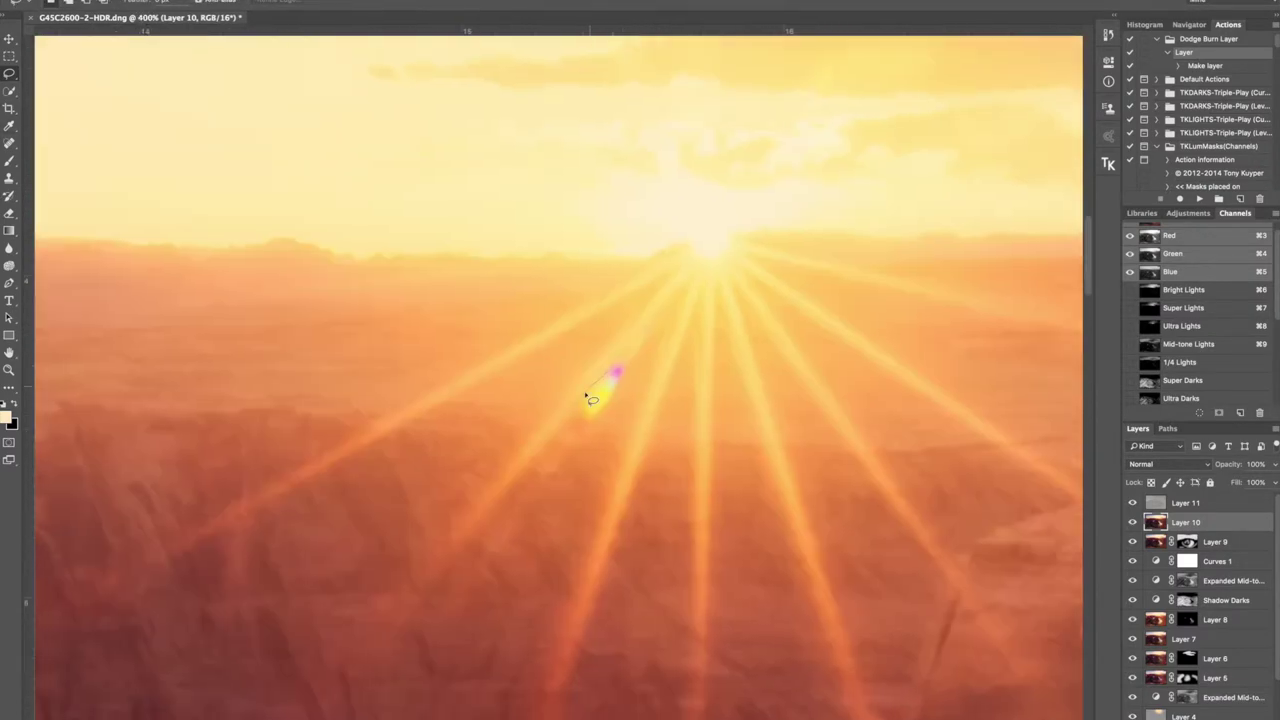
pyautogui.press('super+plus')
pyautogui.press('super+plus')
pyautogui.press('super+plus')
pyautogui.press('super+plus')
pyautogui.press('super+plus')
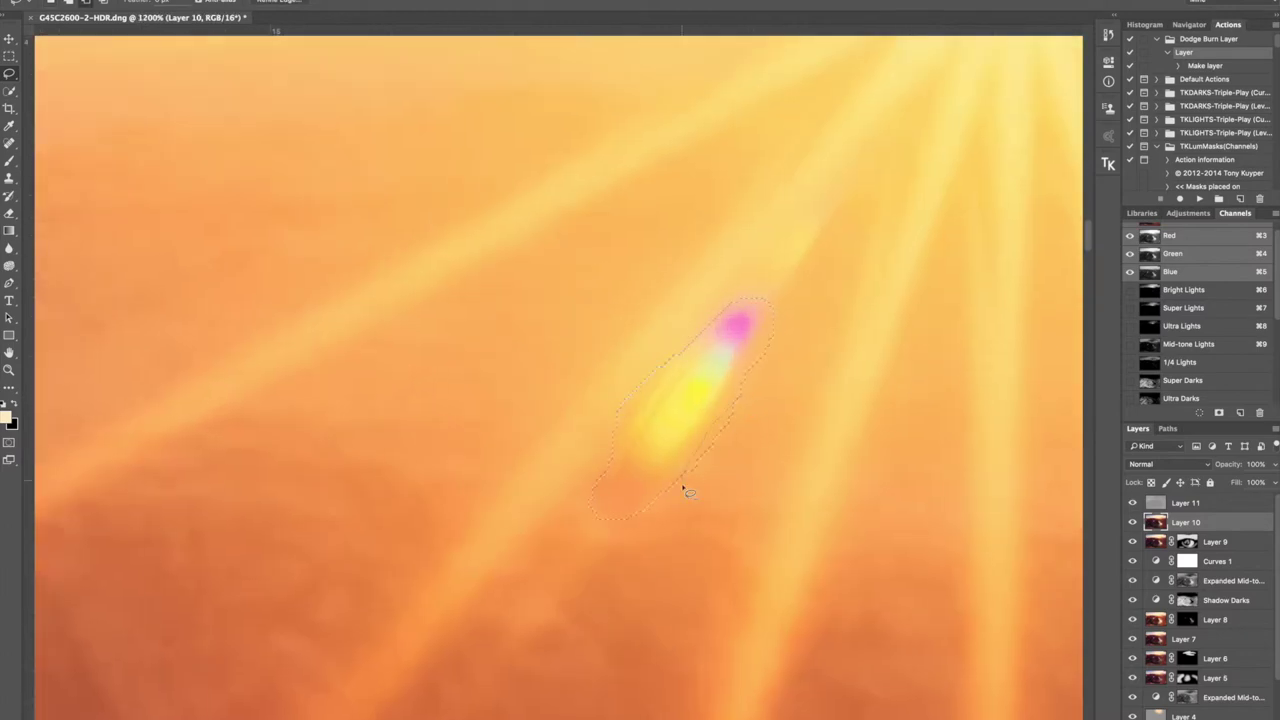
pyautogui.rightClick(684, 406)
pyautogui.rightClick(738, 289)
pyautogui.click(762, 455)
# - Clean up the leftover flare traces along the sunray with further lassoed fills
pyautogui.click(722, 280)
pyautogui.rightClick(650, 402)
pyautogui.click(676, 566)
pyautogui.moveTo(653, 496); pyautogui.dragTo(640, 459)
pyautogui.rightClick(628, 480)
pyautogui.click(655, 645)
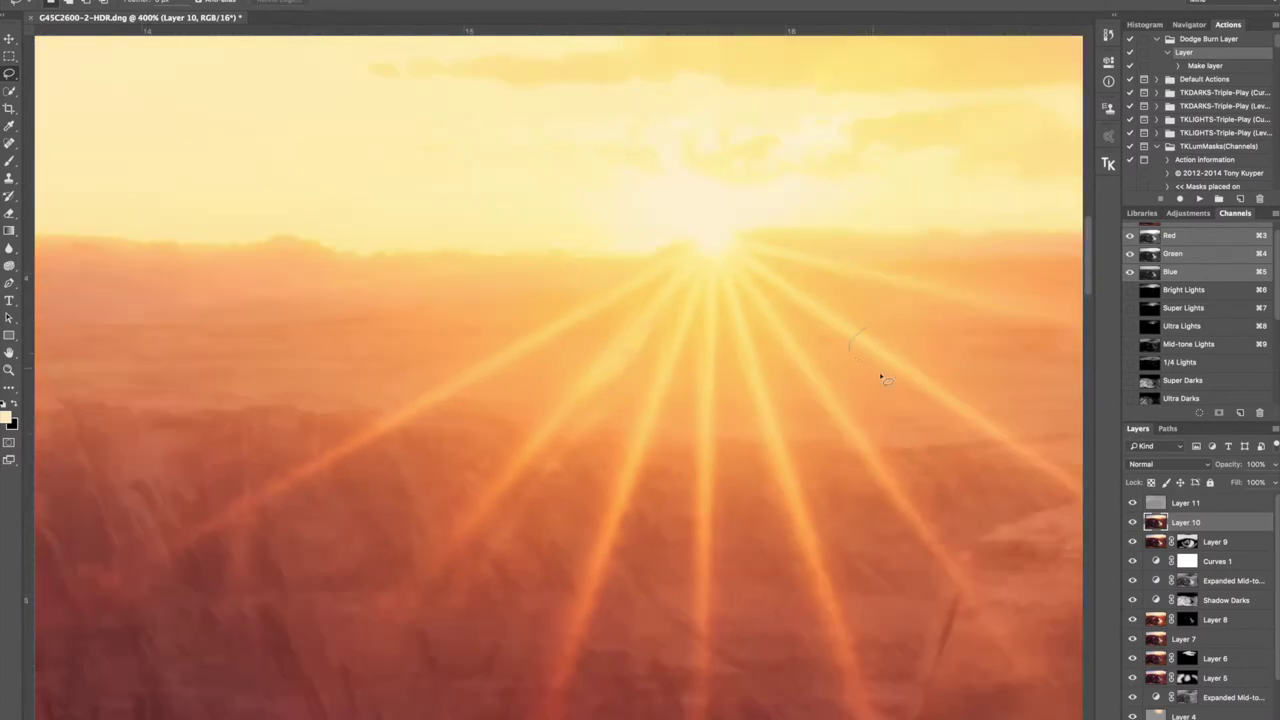
# - Try transforming and placing a copied piece of sunray over the repaired gap
pyautogui.hotkey('ctrl', 't')
pyautogui.moveTo(814, 417); pyautogui.dragTo(537, 497)
pyautogui.moveTo(531, 421); pyautogui.dragTo(574, 426)
pyautogui.press('super+plus')
pyautogui.press('super+plus')
pyautogui.press('super+plus')
pyautogui.press('super+plus')
pyautogui.press('super+plus')
pyautogui.press('Return')
pyautogui.press('v')
pyautogui.click(740, 382)
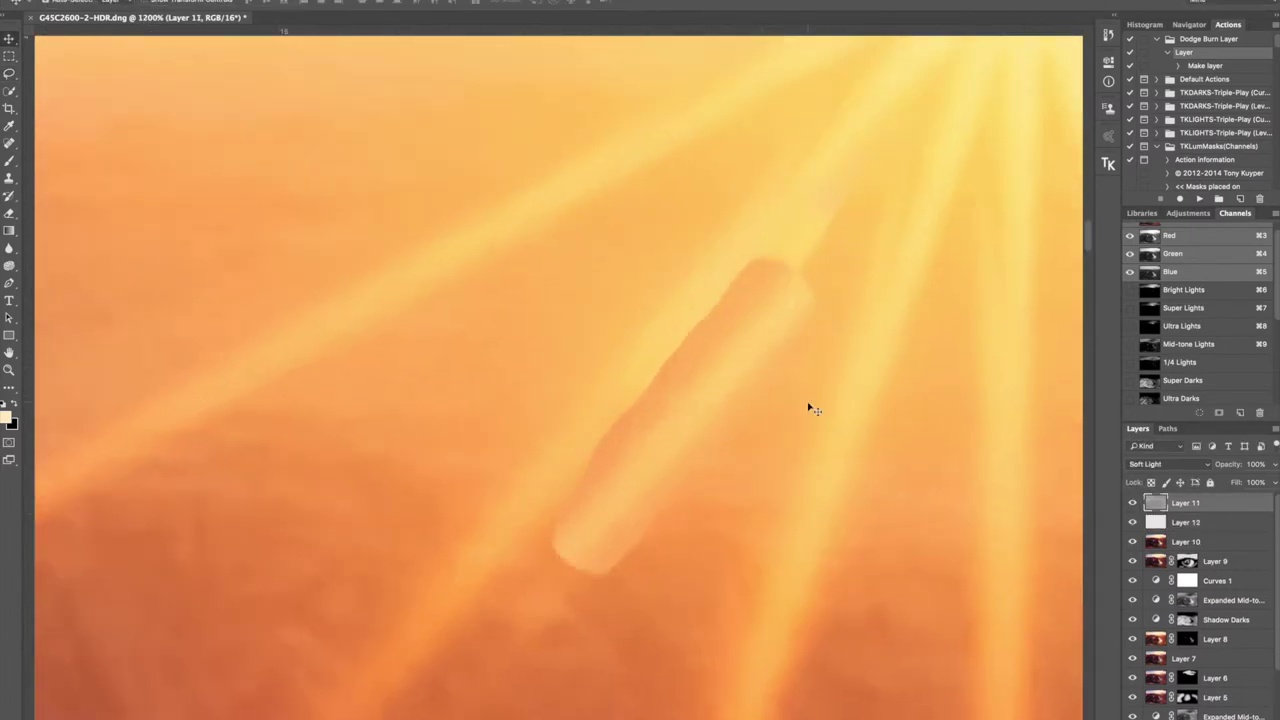
# - Step back through the history to the Deselect state before the sunray piece was pasted
pyautogui.click(1108, 35)
pyautogui.click(1022, 126)
pyautogui.click(1018, 141)
pyautogui.click(1000, 157)
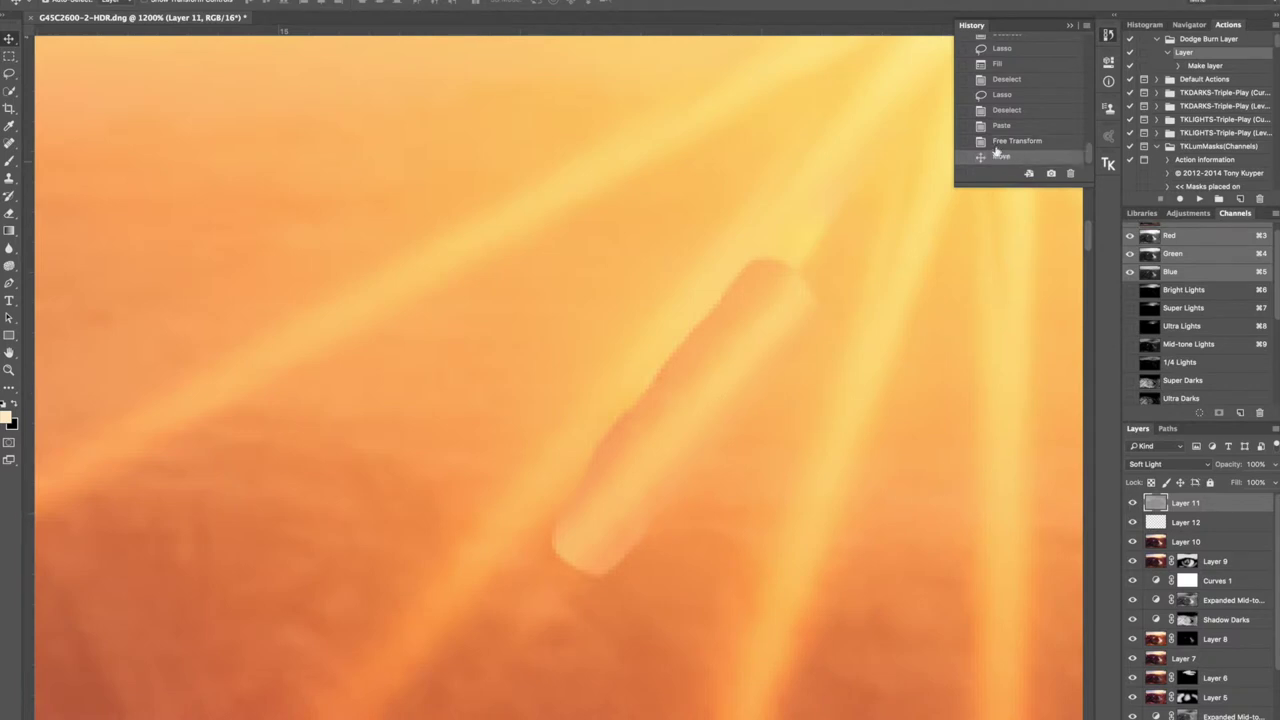
pyautogui.click(1001, 126)
pyautogui.click(1004, 111)
# - Paste the copied sunray piece again, transform it to align with the damaged ray, and blend it with Lighten
pyautogui.click(1240, 718)
pyautogui.press('super+v')
pyautogui.press('super+t')
pyautogui.moveTo(760, 420); pyautogui.dragTo(501, 591)
pyautogui.moveTo(518, 446); pyautogui.dragTo(635, 418)
pyautogui.moveTo(835, 385); pyautogui.dragTo(834, 397)
pyautogui.moveTo(793, 391); pyautogui.dragTo(801, 393)
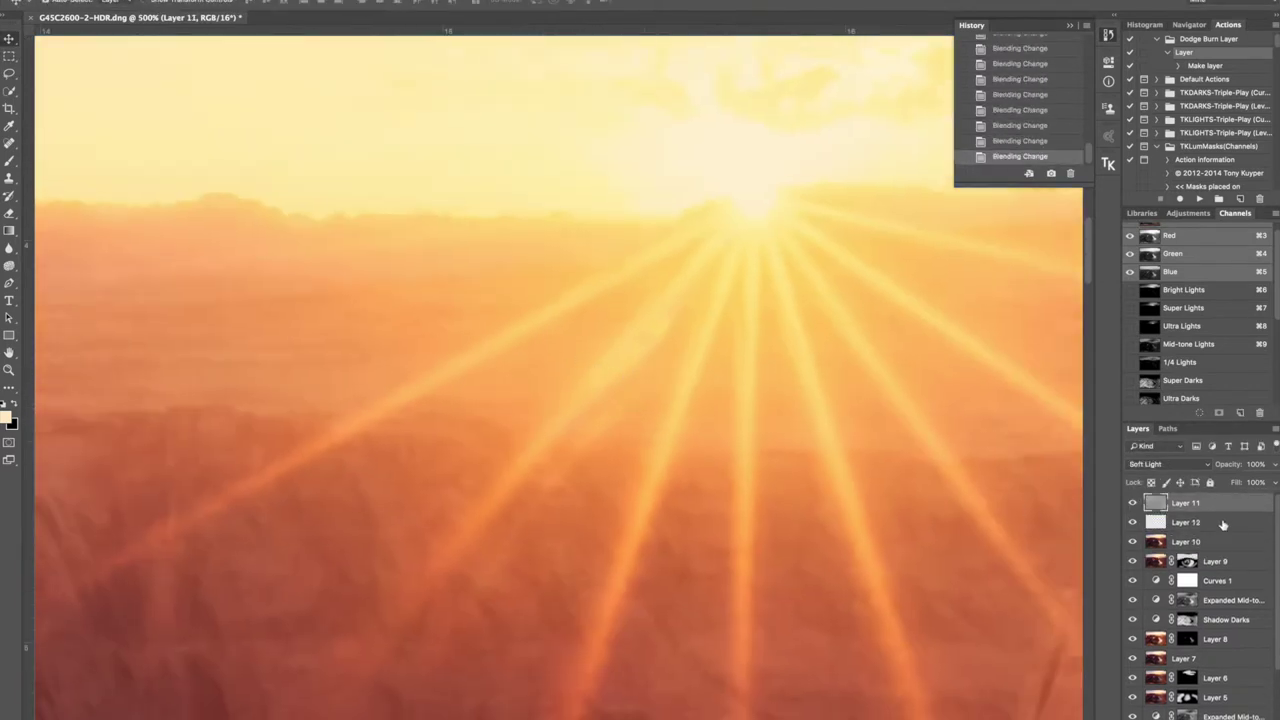
# - With Layer 11 locked, reposition and transform the pasted sunray on Layer 12 and erase its excess edges
pyautogui.hotkey('ctrl', '/')
pyautogui.moveTo(647, 376); pyautogui.dragTo(655, 388)
pyautogui.press('super+t')
pyautogui.moveTo(690, 320); pyautogui.dragTo(645, 319)
pyautogui.press('Return')
pyautogui.press('e')
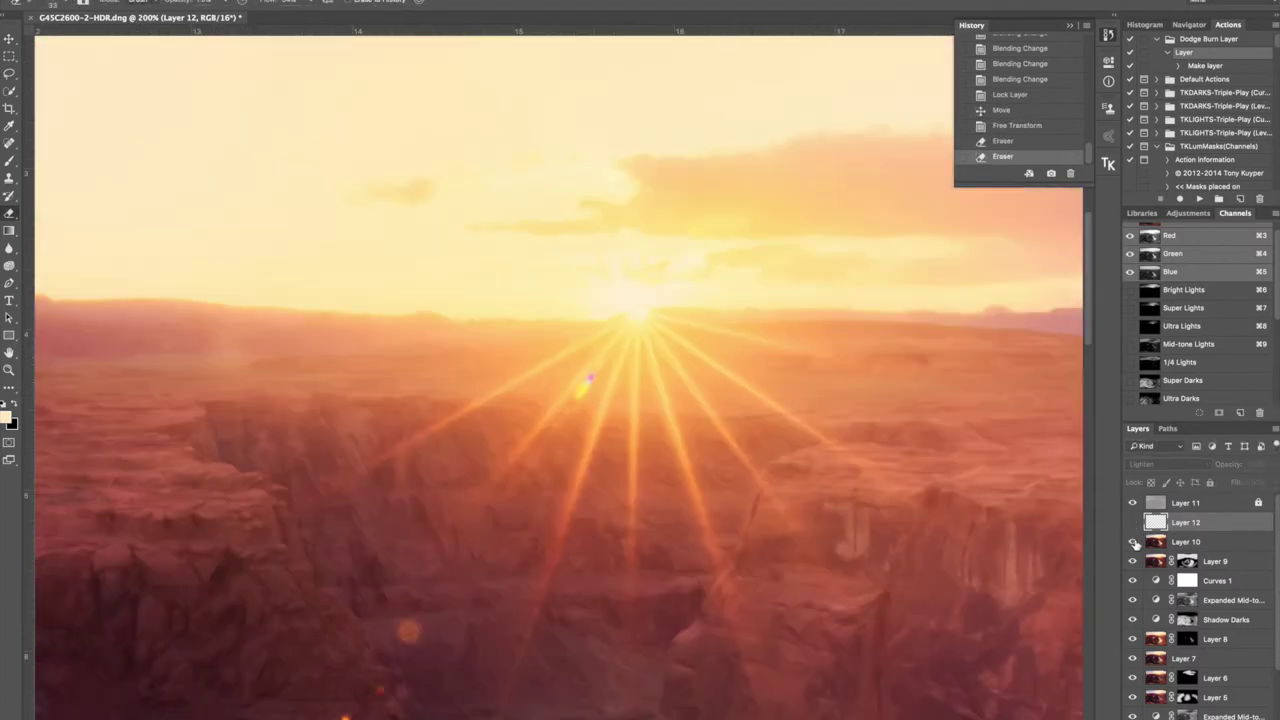
# - Stamp the visible layers into a new layer above Layer 11, with the Clone Stamp ready for retouching the sunrays
pyautogui.scroll(5, 592, 346)
pyautogui.press('s')
pyautogui.click(1175, 503)
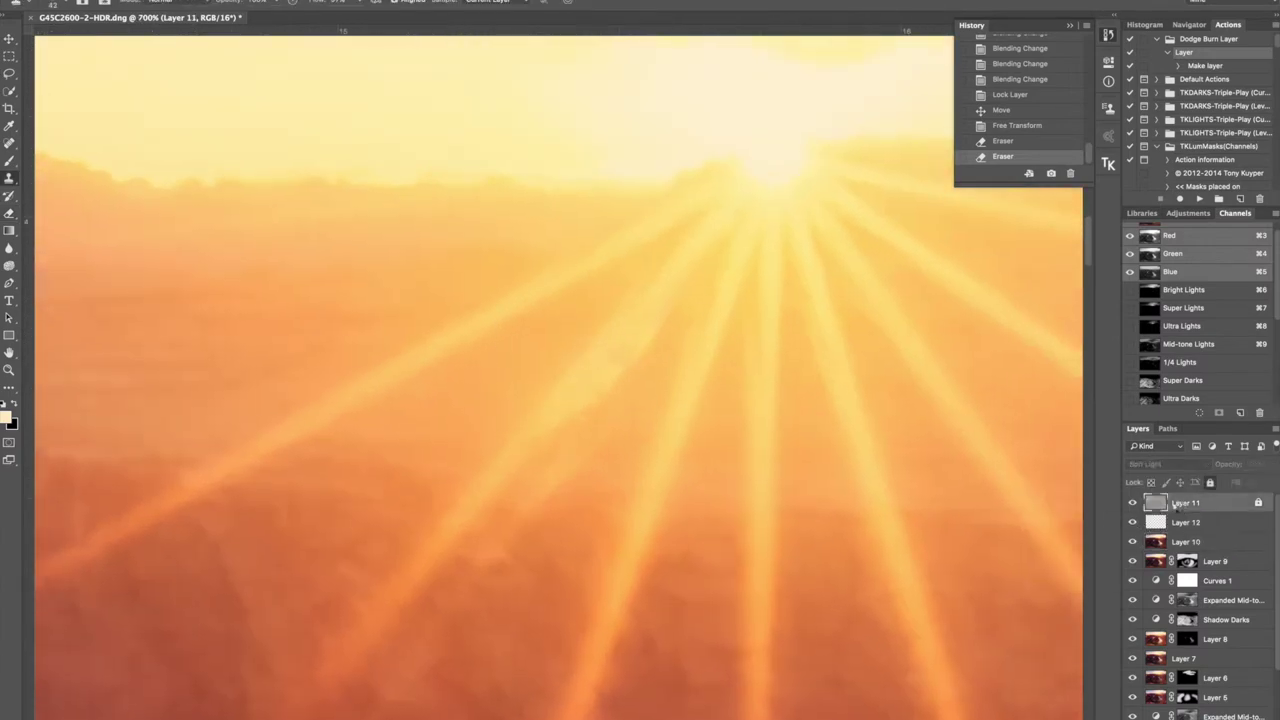
pyautogui.press('alt+shift+super+e')
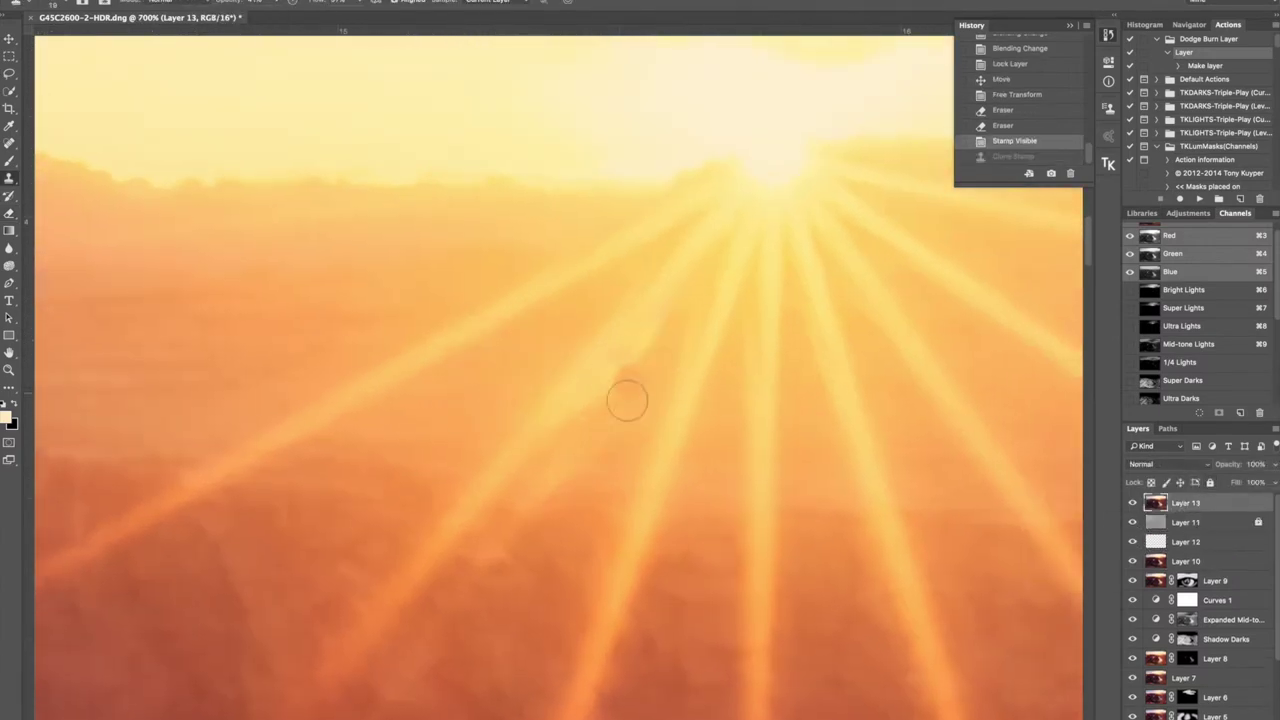
pyautogui.moveTo(606, 440); pyautogui.dragTo(641, 373)
pyautogui.moveTo(641, 373)
pyautogui.mouseDown()
pyautogui.moveTo(606, 423)
pyautogui.moveTo(649, 356)
pyautogui.moveTo(609, 414)
pyautogui.moveTo(636, 376)
pyautogui.mouseUp()
pyautogui.press('alt+super+z')
pyautogui.press('alt+super+z')
pyautogui.press('alt+super+z')
pyautogui.press('alt+super+z')
pyautogui.press('alt+super+z')
# - Clone clean orange background over the ghost ray left of the sunburst on Layer 13, using a smaller brush
pyautogui.keyDown('alt'); pyautogui.click(716, 449); pyautogui.keyUp('alt')
pyautogui.moveTo(720, 421); pyautogui.dragTo(709, 424)
pyautogui.press('alt+super+z')
pyautogui.press('[')
pyautogui.moveTo(609, 418); pyautogui.dragTo(578, 438)
pyautogui.moveTo(580, 436)
pyautogui.mouseDown()
pyautogui.moveTo(606, 410)
pyautogui.moveTo(519, 463)
pyautogui.mouseUp()
# - Hide Layer 13 and add a white layer mask to Layer 10
pyautogui.press('super+minus')
pyautogui.press('super+minus')
pyautogui.press('super+minus')
pyautogui.press('super+minus')
pyautogui.press('super+minus')
pyautogui.click(1132, 503)
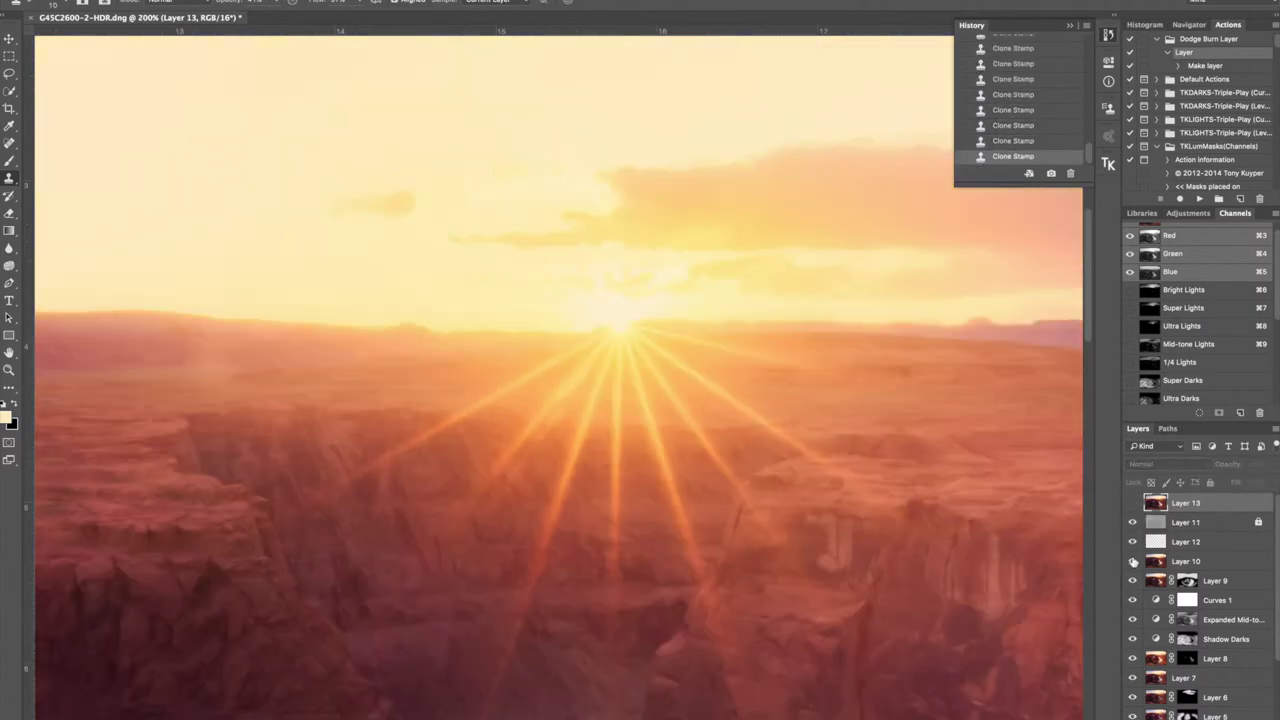
pyautogui.click(1155, 564)
pyautogui.click(1179, 718)
pyautogui.press('super+i')
pyautogui.press('super+i')
# - Paint black on Layer 10's mask with the Brush around the left-hand sunrays
pyautogui.press('b')
pyautogui.moveTo(613, 416); pyautogui.dragTo(280, 452)
pyautogui.press('x')
pyautogui.moveTo(565, 390); pyautogui.dragTo(576, 398)
pyautogui.moveTo(576, 398); pyautogui.dragTo(572, 408)
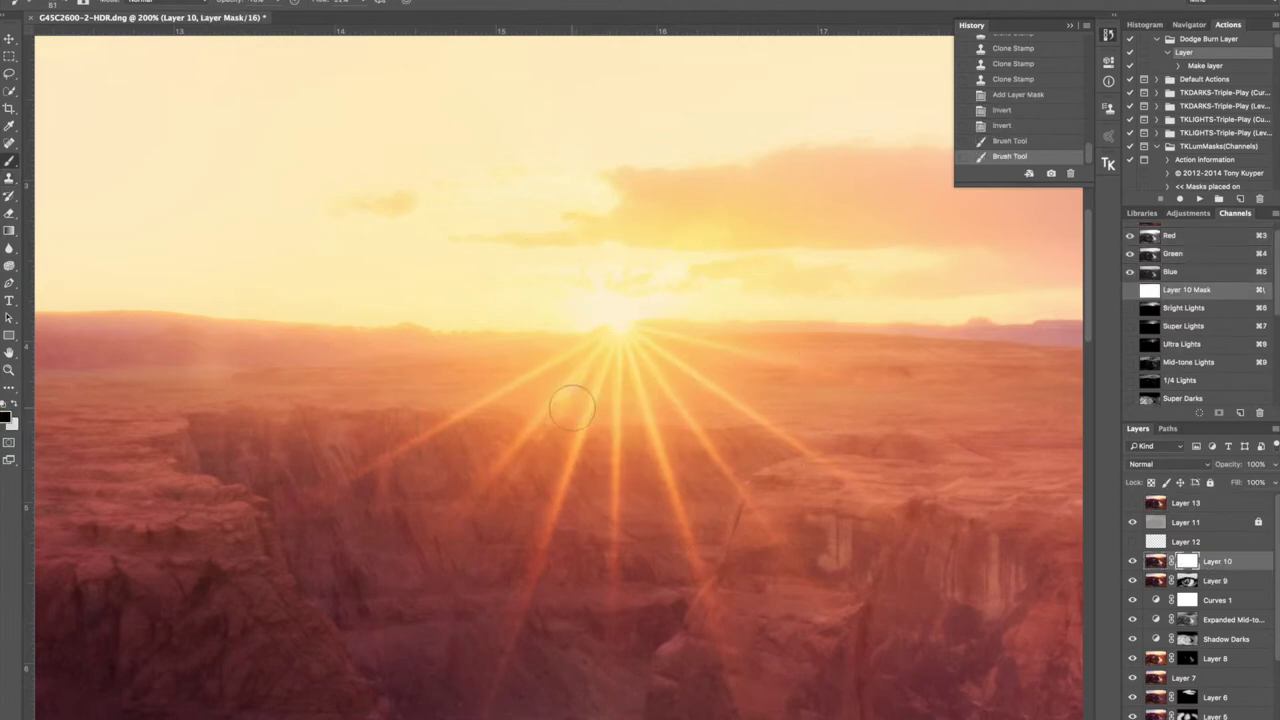
# - Review the whole image and save the retouched photo
pyautogui.press('super+minus')
pyautogui.press('super+minus')
pyautogui.press('super+minus')
pyautogui.press('super+minus')
pyautogui.press('super+minus')
pyautogui.press('super+minus')
pyautogui.press('super+plus')
pyautogui.press('super+s')
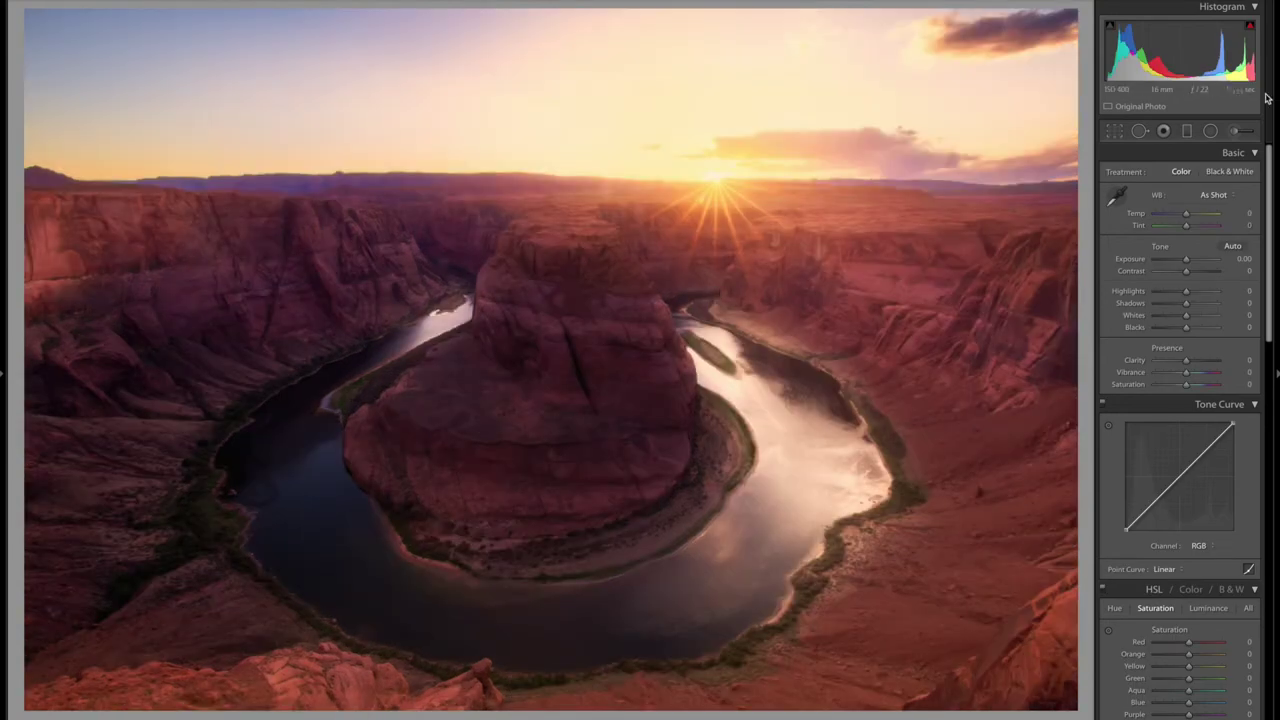
# - In Lightroom, add a graduated filter down over the sky with a warmer temperature, leaving its shadows at default
pyautogui.click(1186, 130)
pyautogui.moveTo(514, 81); pyautogui.dragTo(544, 264)
pyautogui.moveTo(1186, 188); pyautogui.dragTo(1194, 188)
pyautogui.moveTo(1186, 303); pyautogui.dragTo(1203, 303)
pyautogui.doubleClick(1138, 303)
pyautogui.click(1187, 131)
# - Set Vibrance to +21 and Shadows to +17, reset Clarity to its default, and increase Contrast
pyautogui.moveTo(1186, 360)
pyautogui.mouseDown()
pyautogui.moveTo(1211, 360)
pyautogui.moveTo(1193, 372)
pyautogui.mouseUp()
pyautogui.doubleClick(1131, 360)
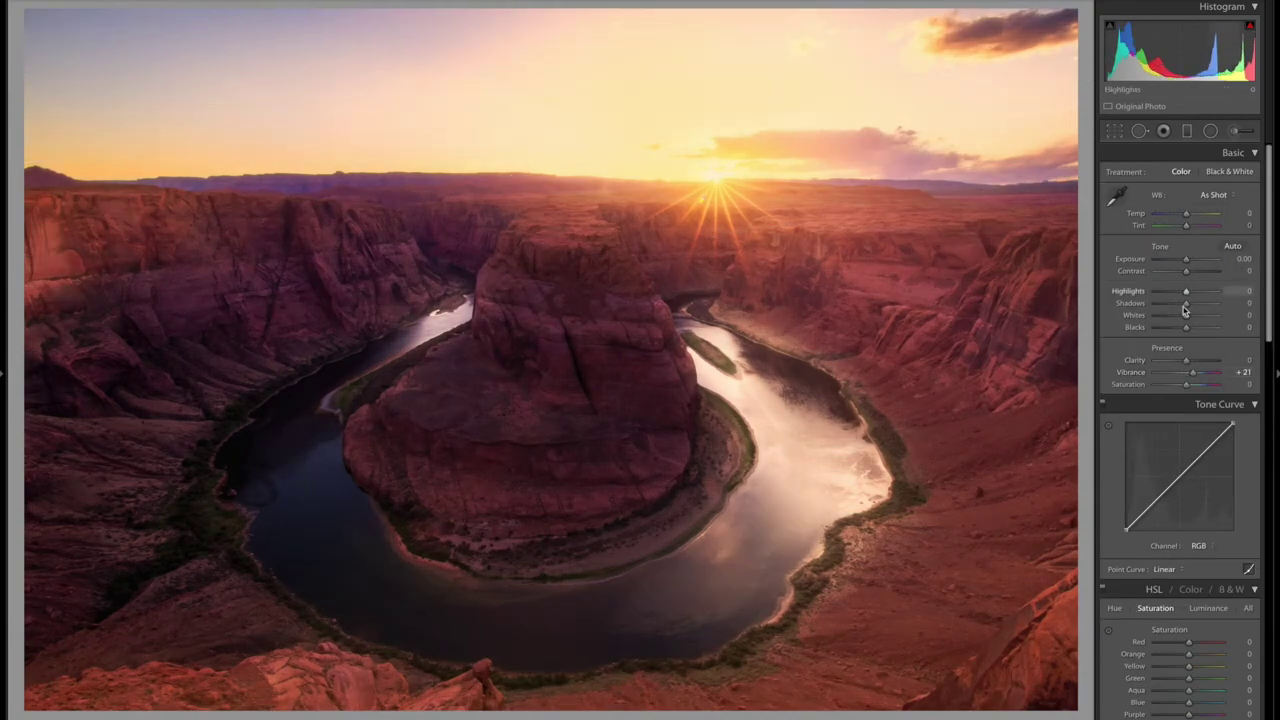
pyautogui.scroll(-10, 1183, 300)
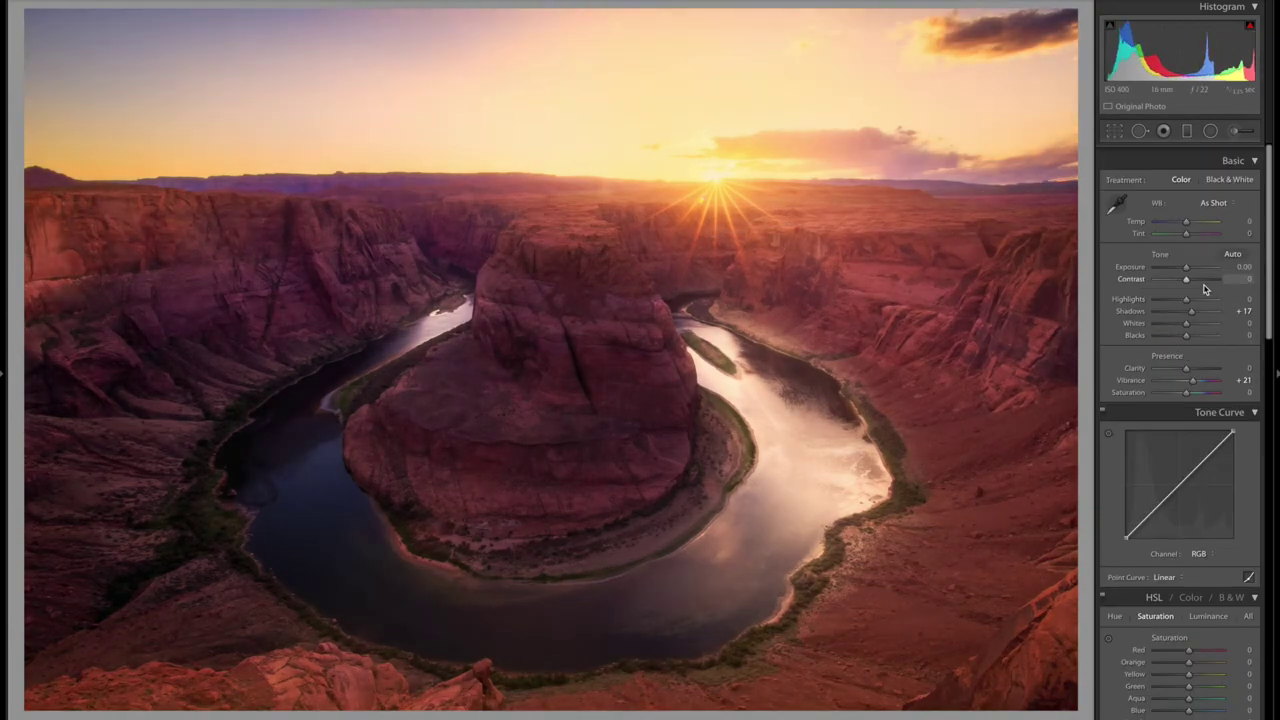
pyautogui.scroll(-1, 1205, 289)
pyautogui.moveTo(1188, 291); pyautogui.dragTo(1197, 293)
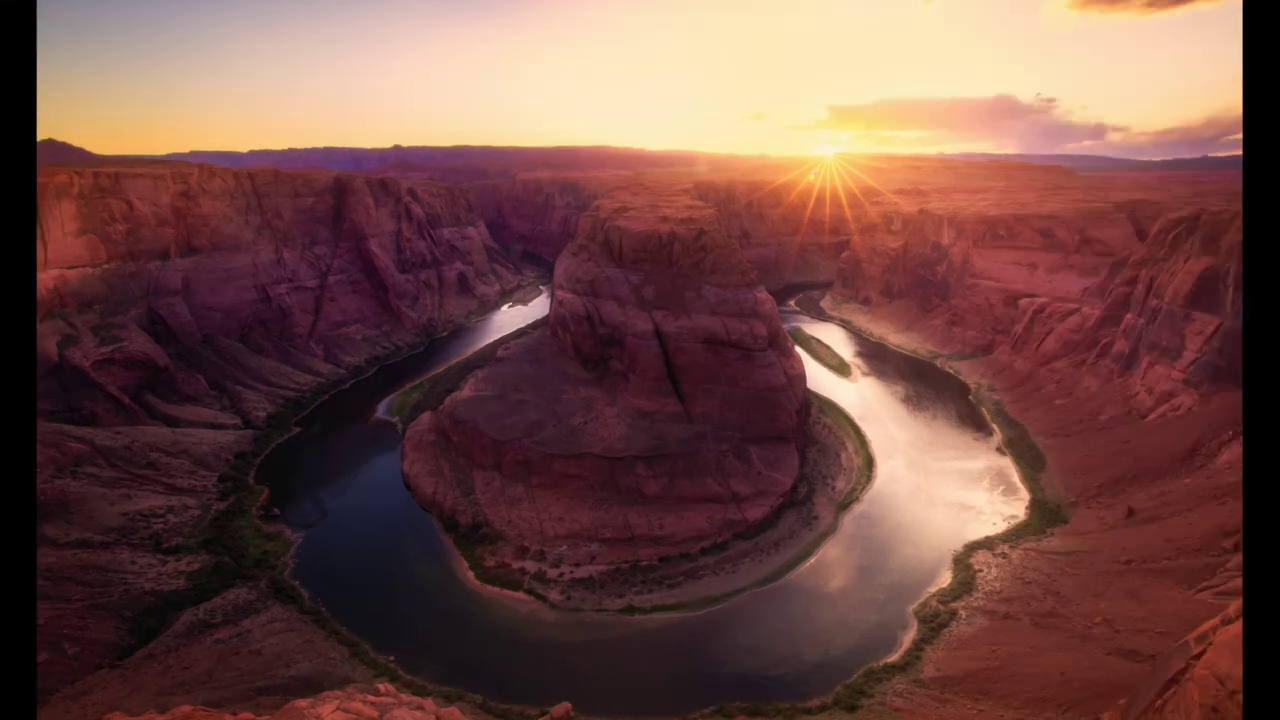